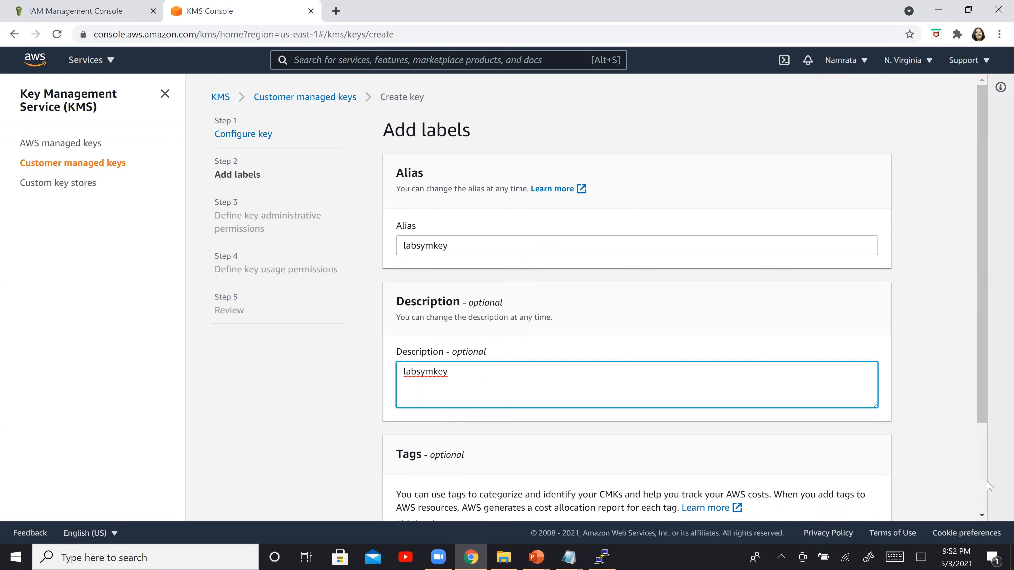
Accept the labels and make both IAM users and the AWSServiceRoleForAmazonElasticFileSystem role administrators of the labsymkey key
scroll(984, 487, "down", 3)
left_click(872, 498)
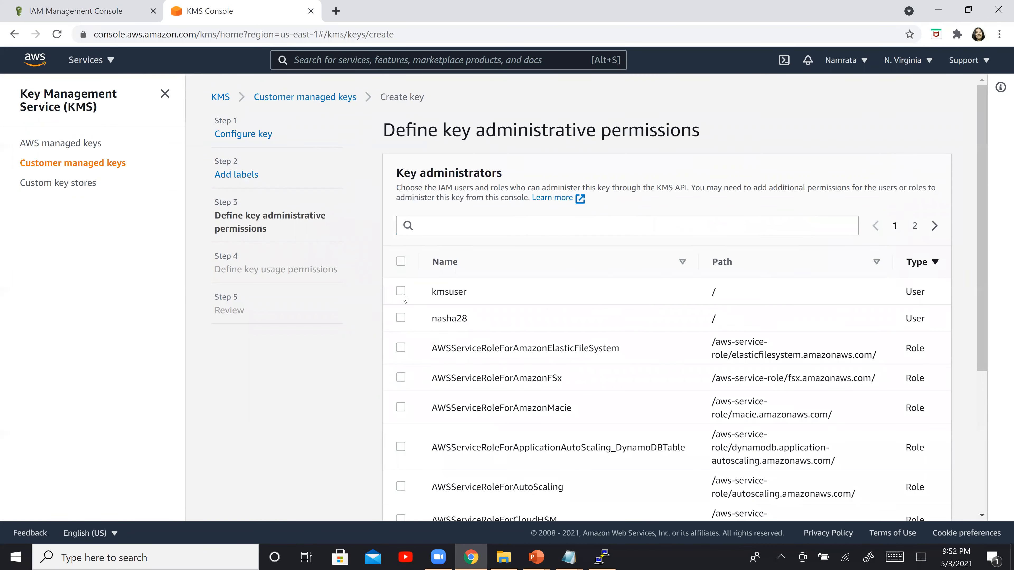
left_click(400, 349)
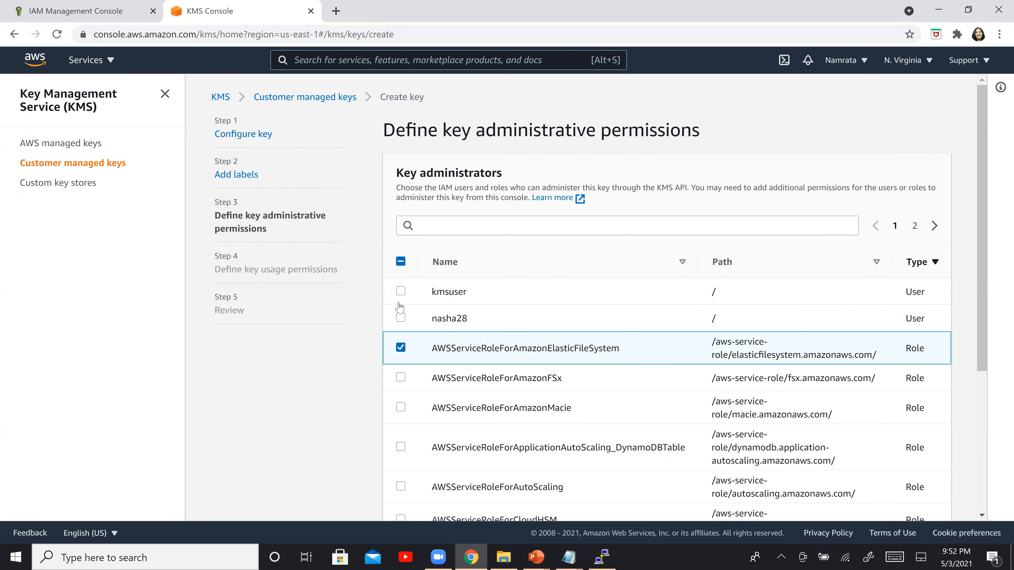
left_click(400, 291)
left_click(400, 317)
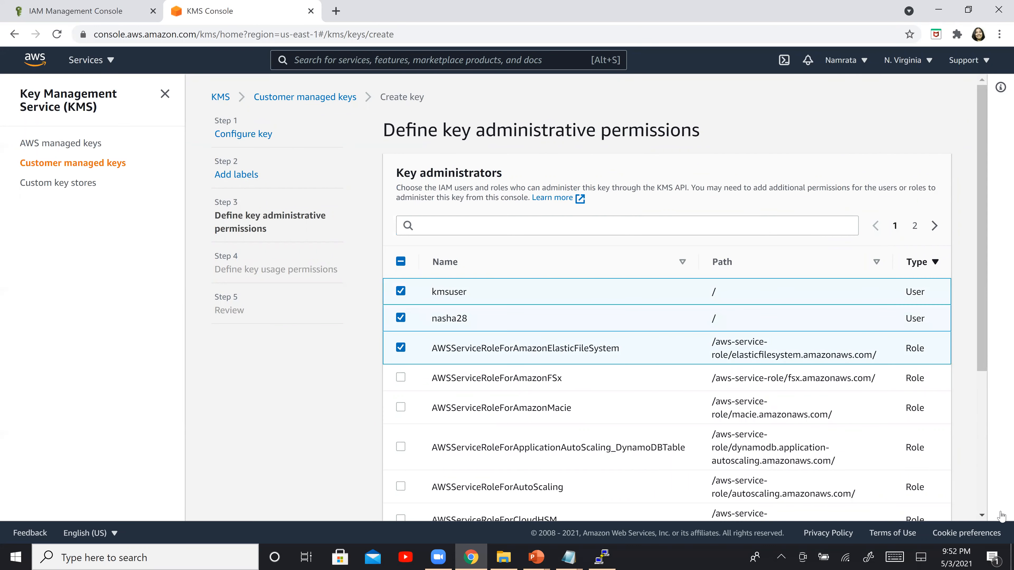
scroll(981, 505, "down", 5)
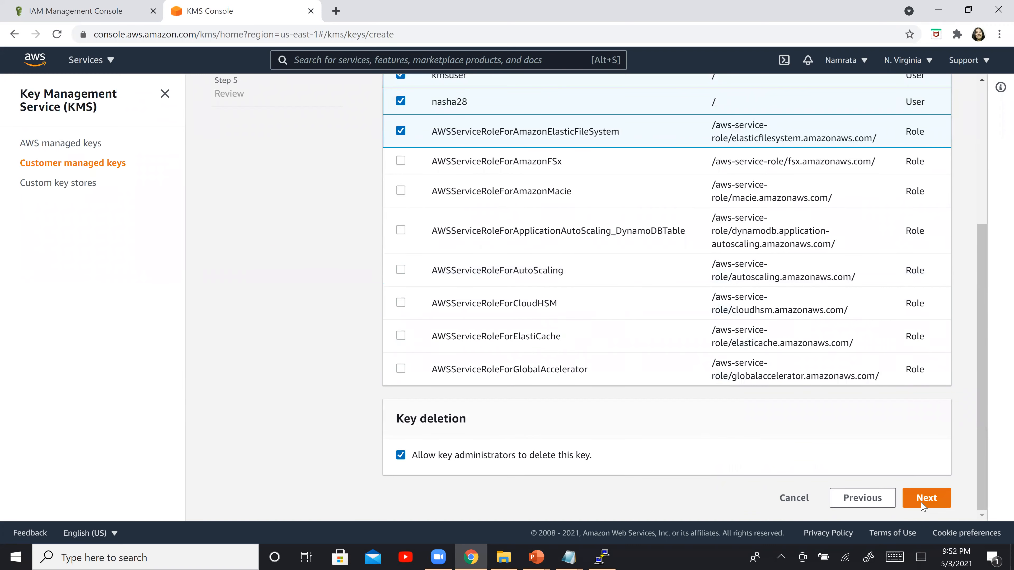
left_click(925, 498)
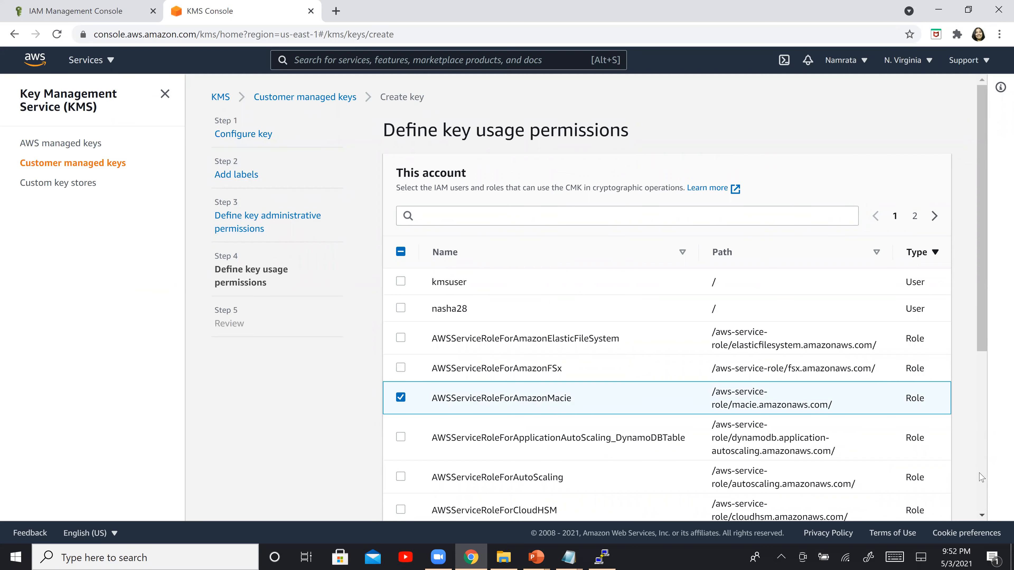
Grant key usage to the AWSServiceRoleForAmazonMacie role and finish creating the labsymkey key
scroll(980, 477, "down", 5)
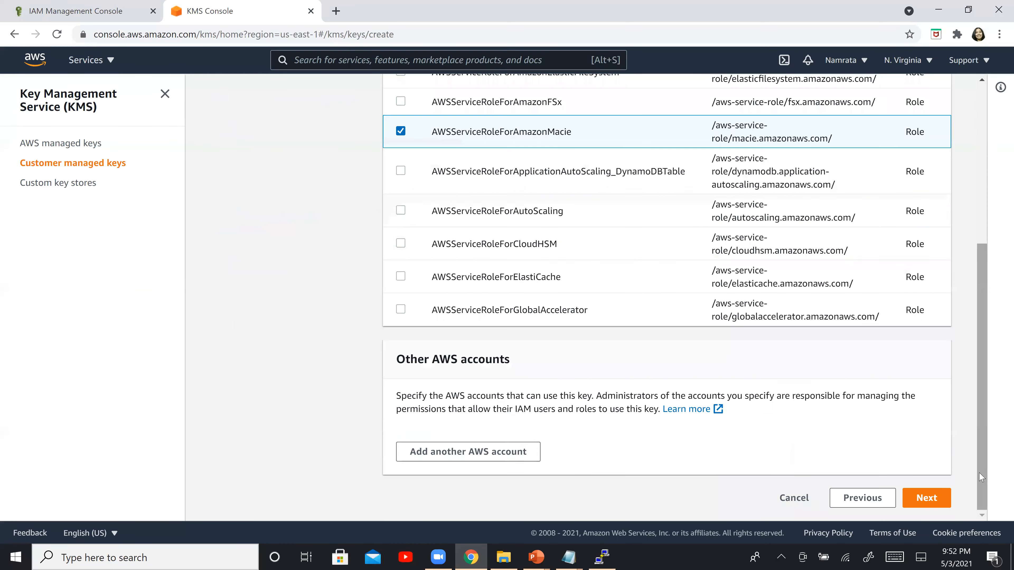
left_click(926, 499)
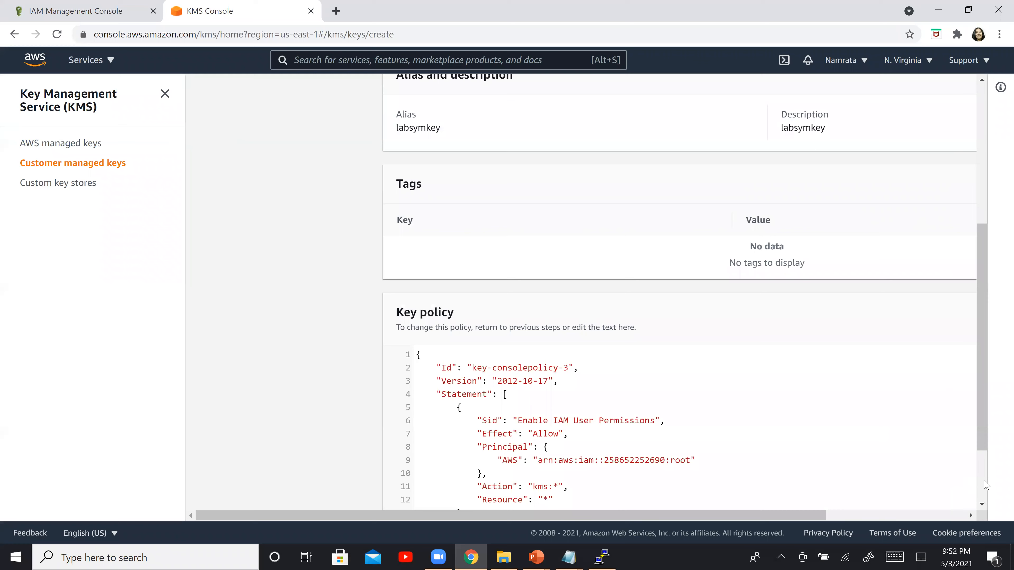
scroll(985, 485, "down", 3)
left_click(944, 515)
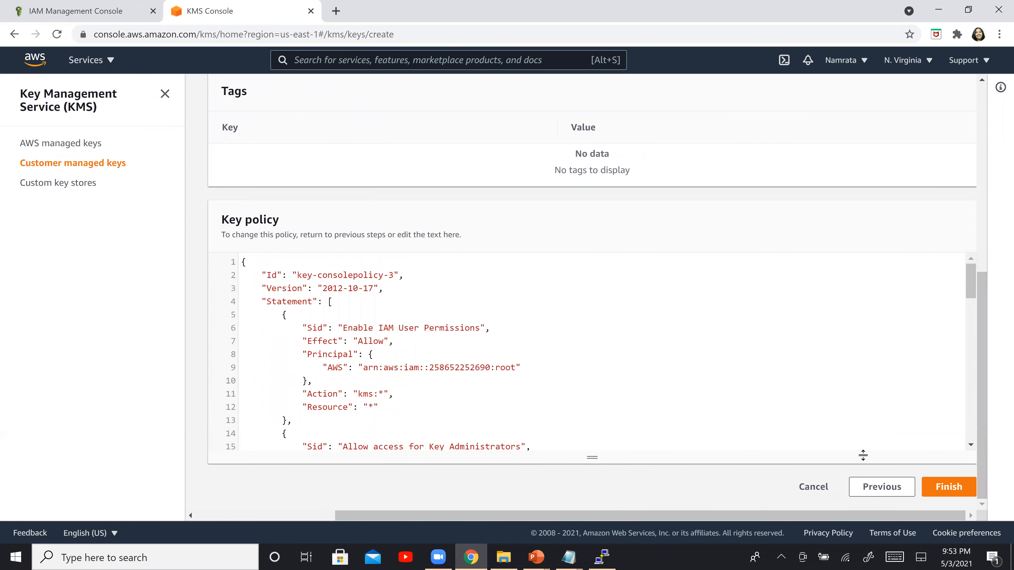
left_click(963, 491)
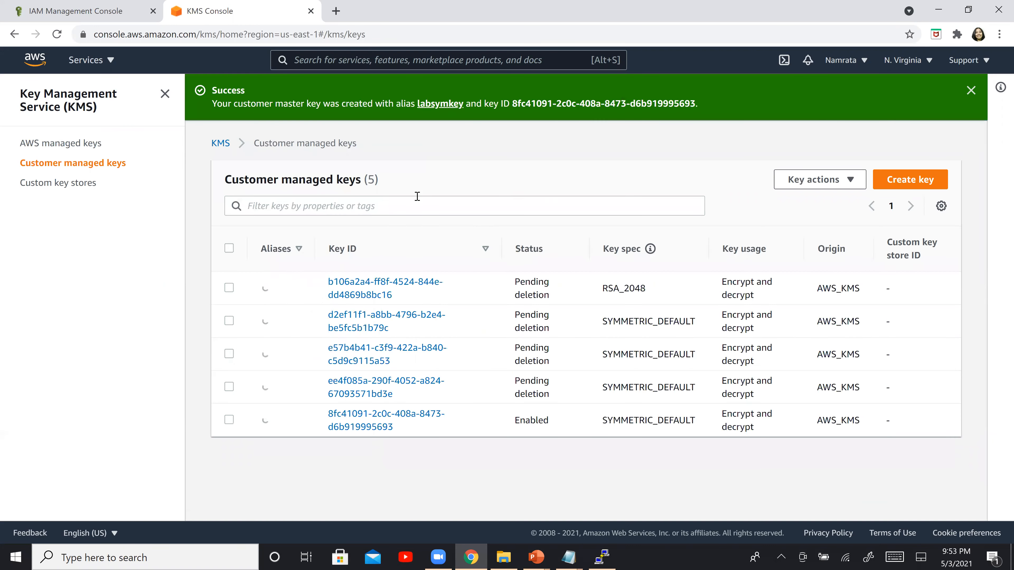
Filter the customer managed keys by "lab" to check the new symmetric key
left_click(408, 203)
type("lab")
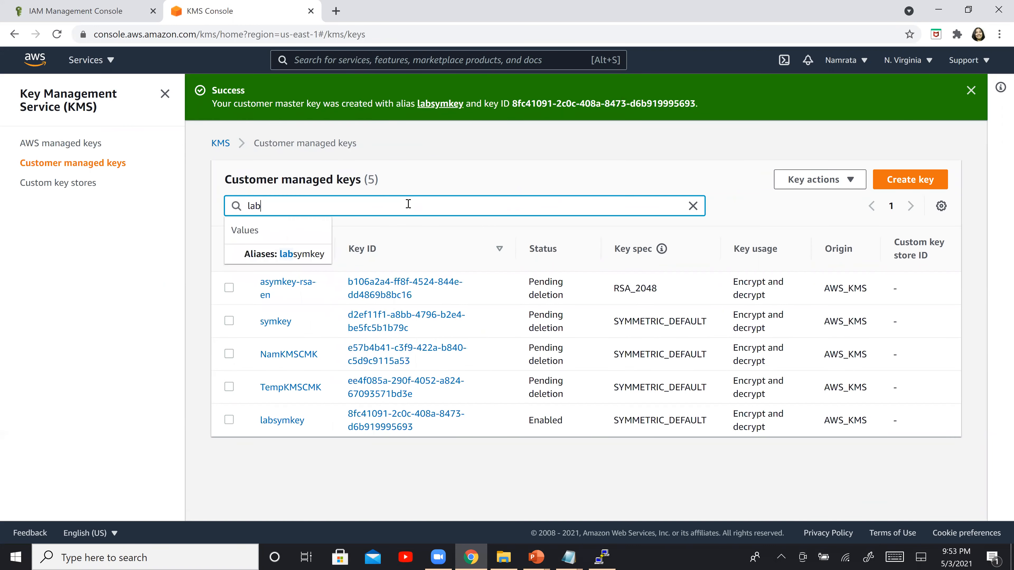
key("Return")
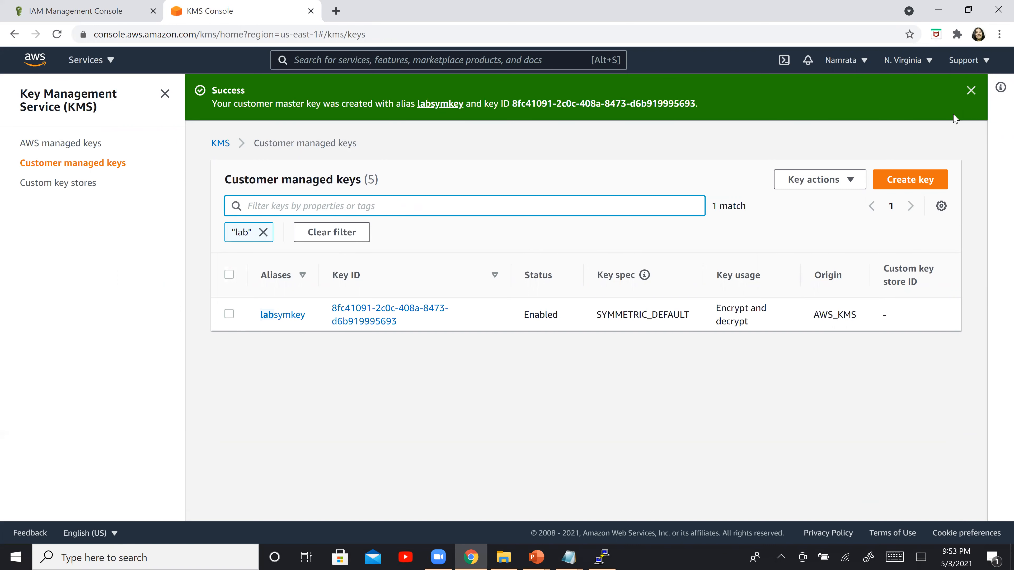
Configure a new asymmetric key for encrypt and decrypt usage with the RSA_2048 key spec
left_click(908, 179)
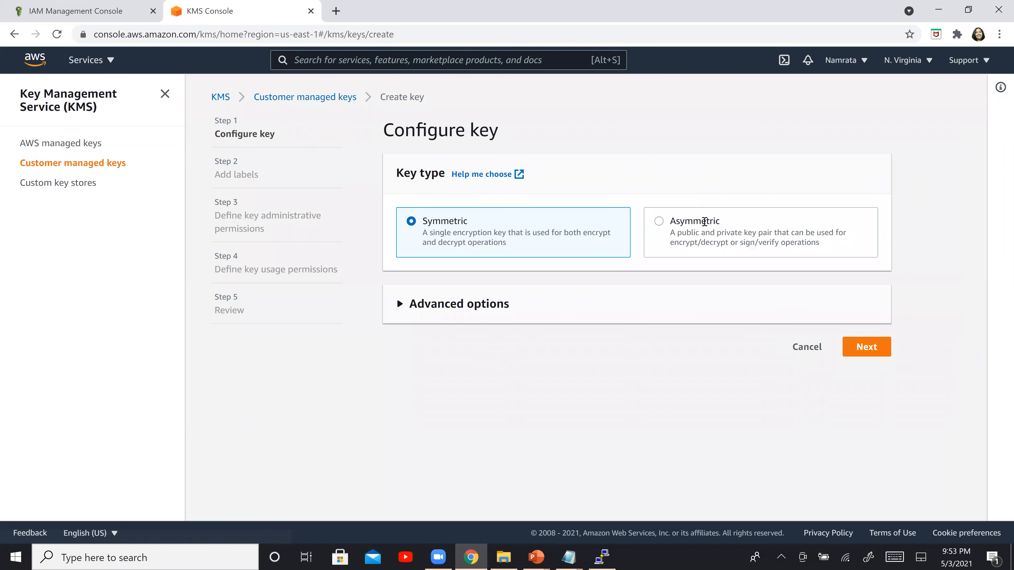
left_click(735, 230)
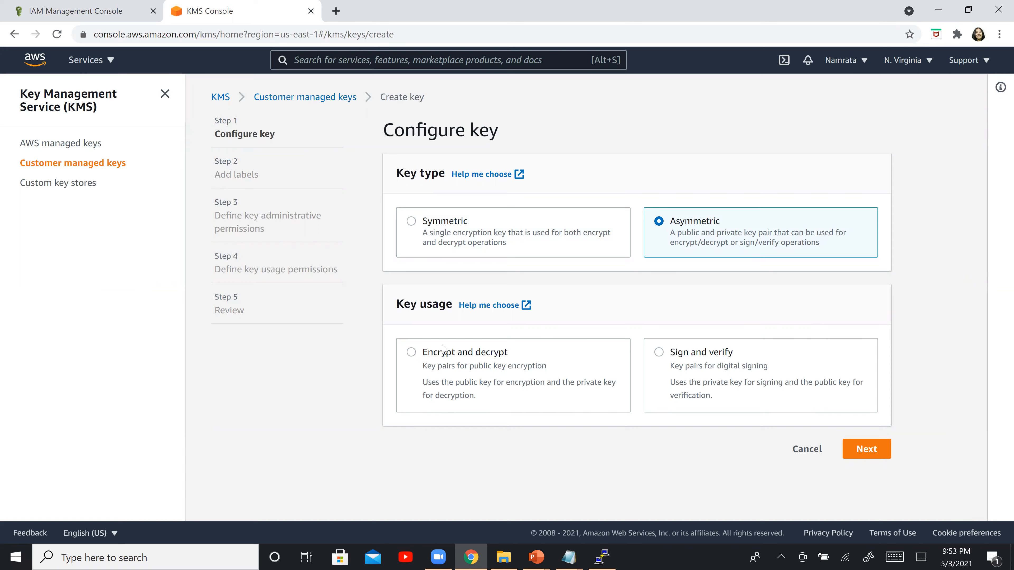
left_click(411, 353)
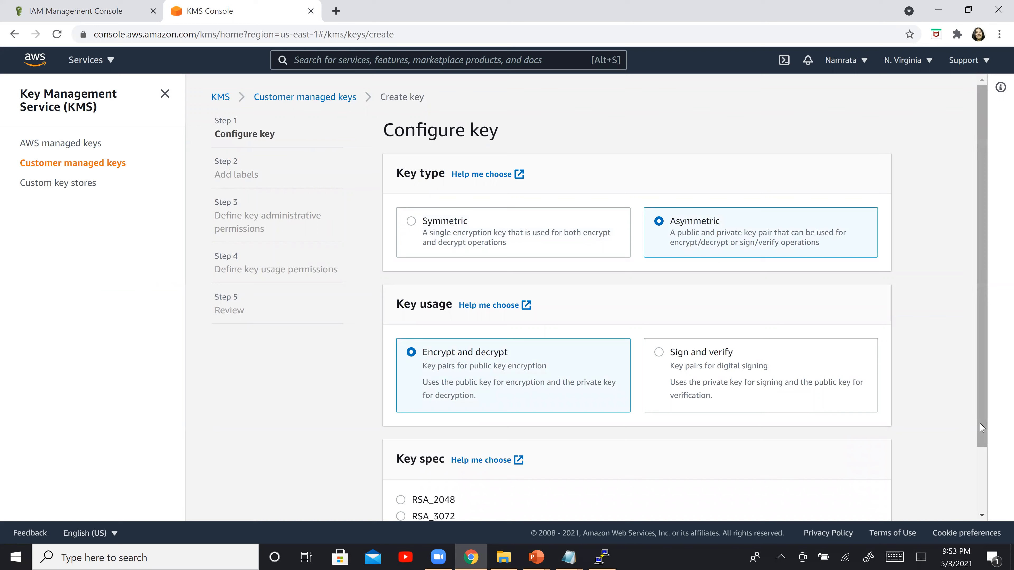
scroll(979, 424, "down", 2)
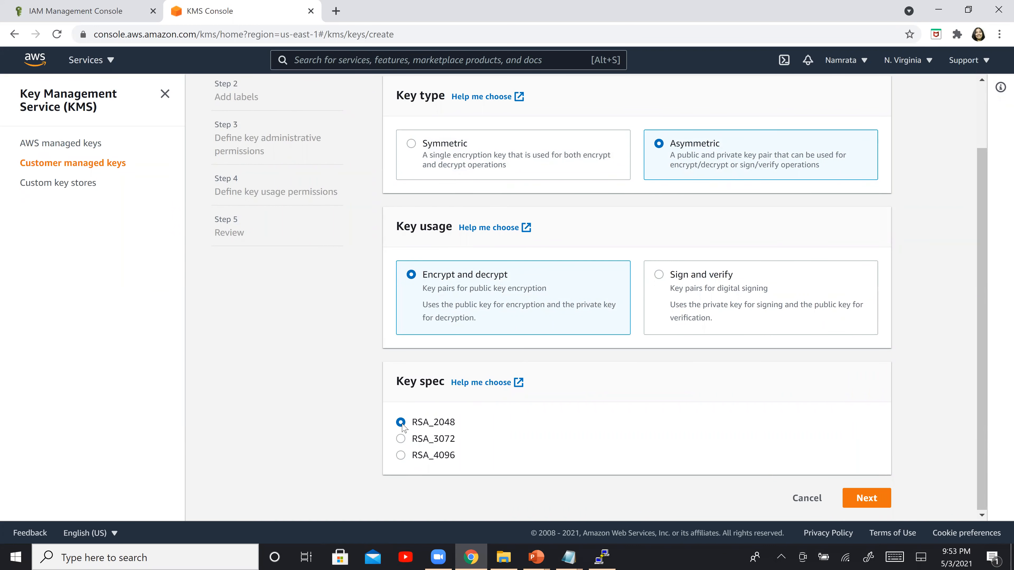
left_click(862, 499)
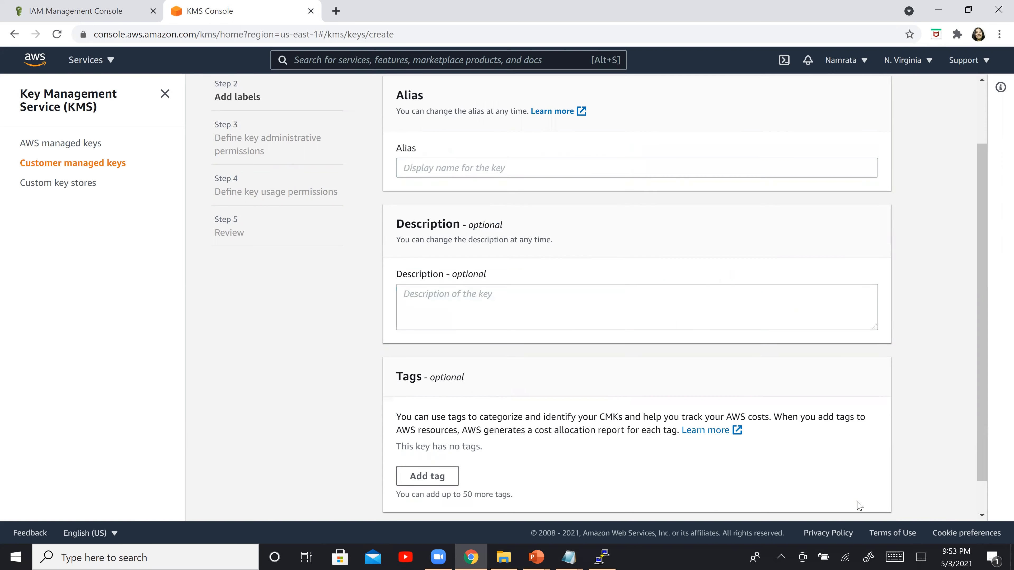
Label the encryption key with the alias labasymkey-en and the same text as its description
left_click(475, 161)
type("labsymkey")
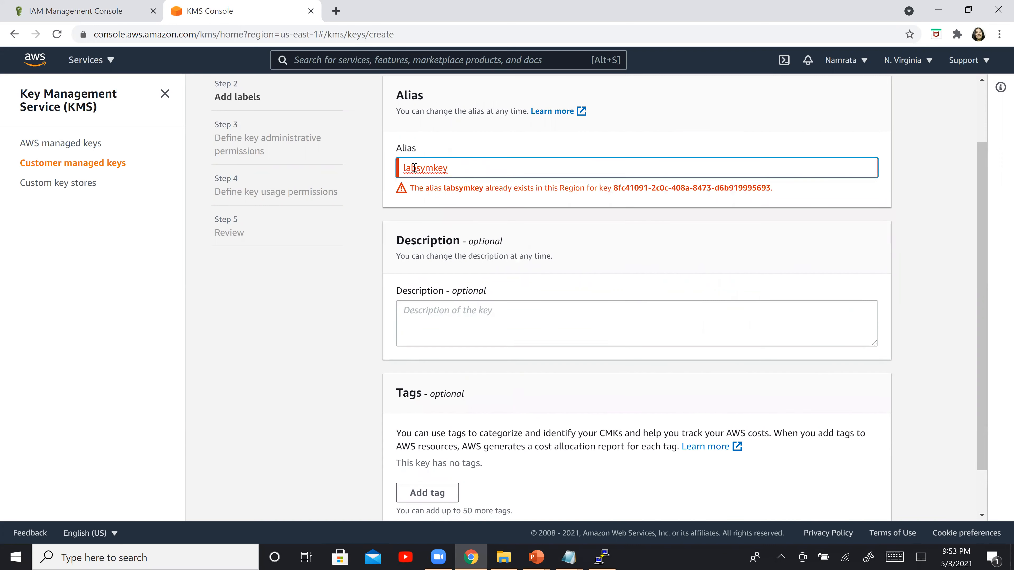
type("a")
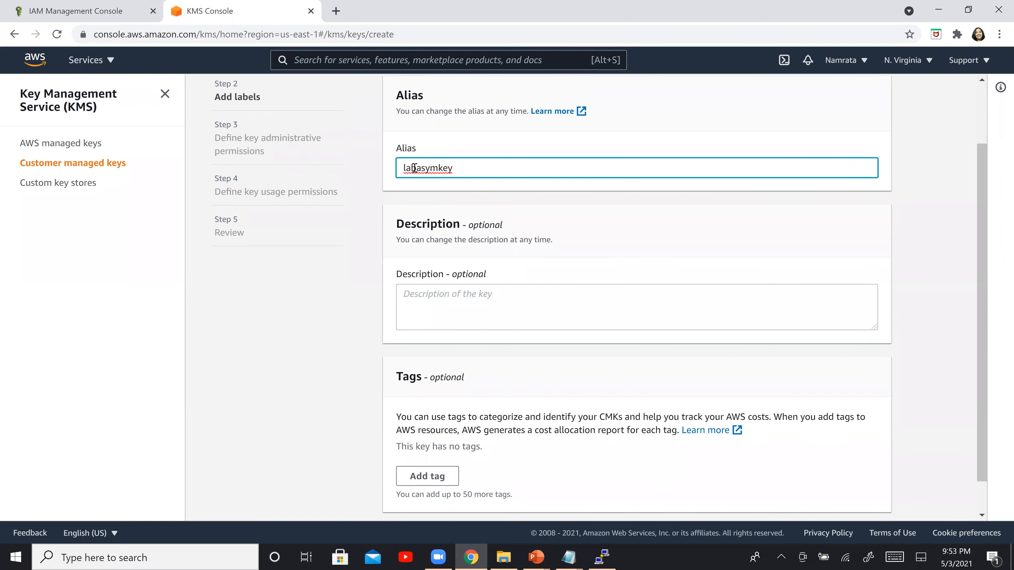
type("-en")
key("ctrl+a")
key("ctrl+c")
left_click(444, 308)
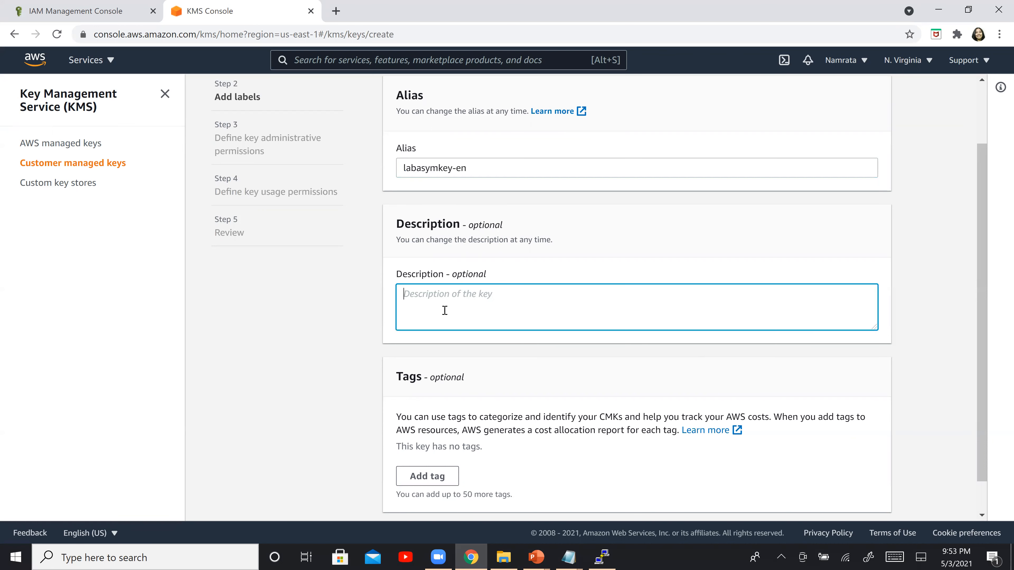
key("ctrl+v")
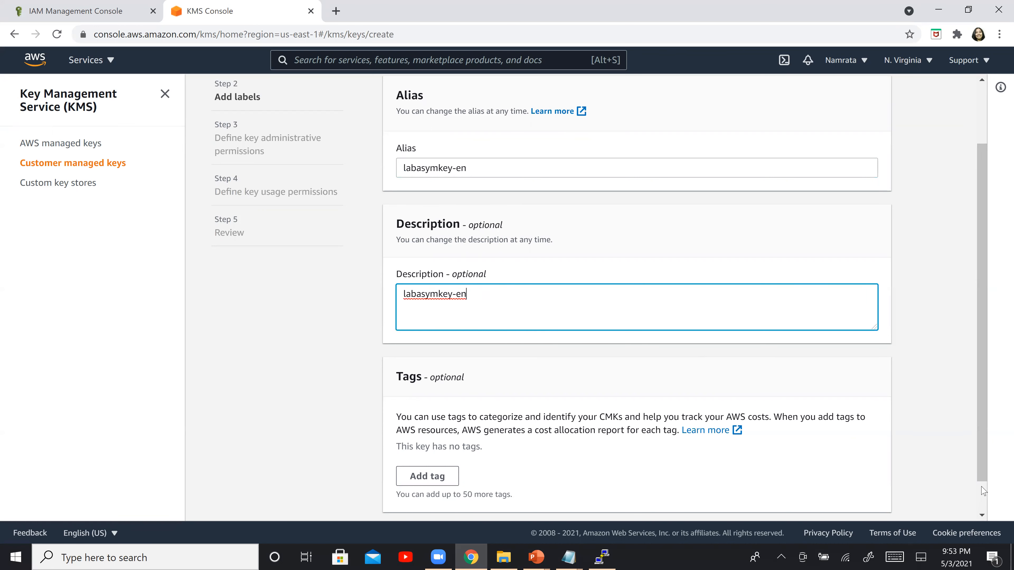
scroll(870, 499, "down", 1)
left_click(870, 505)
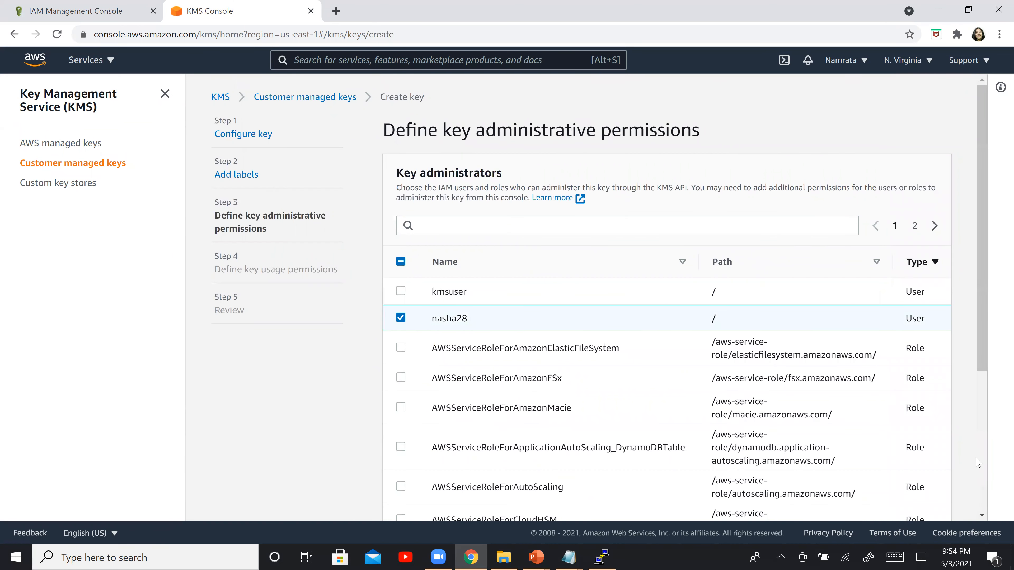
Make the second listed IAM user the key administrator and allow the AWSServiceRoleForAmazonFSx role to use the key
scroll(978, 462, "down", 5)
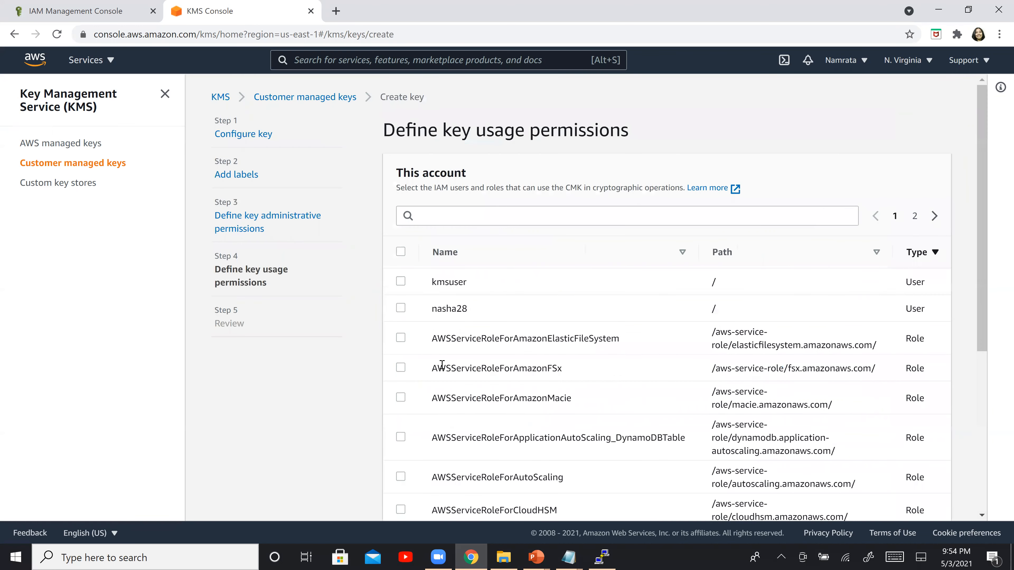
left_click(400, 368)
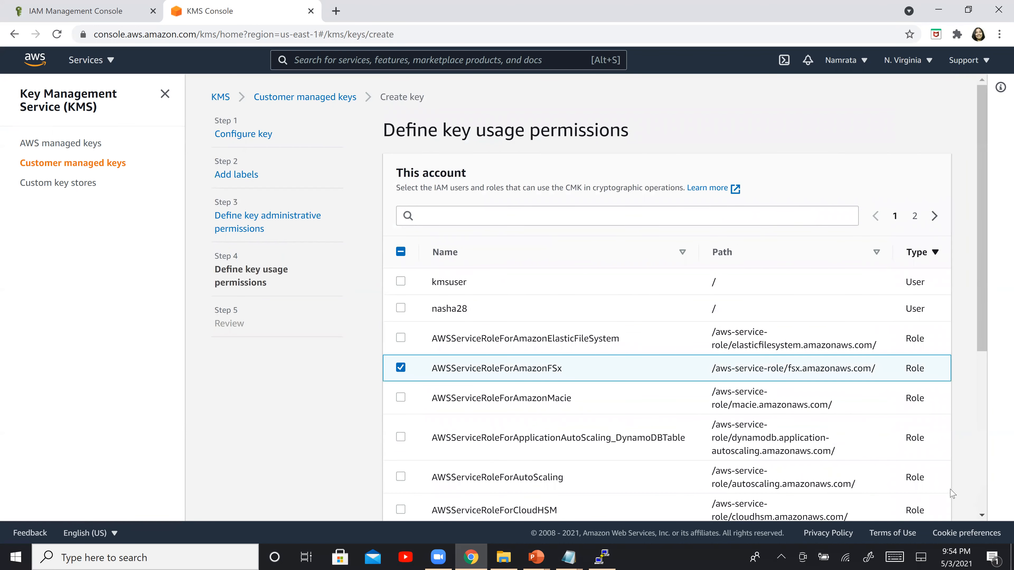
scroll(987, 501, "down", 5)
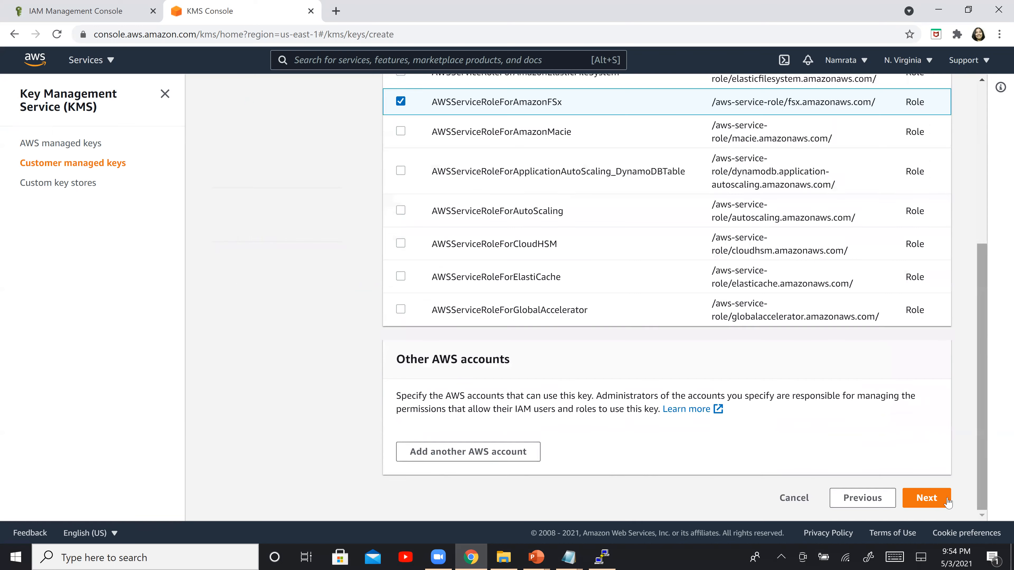
left_click(942, 498)
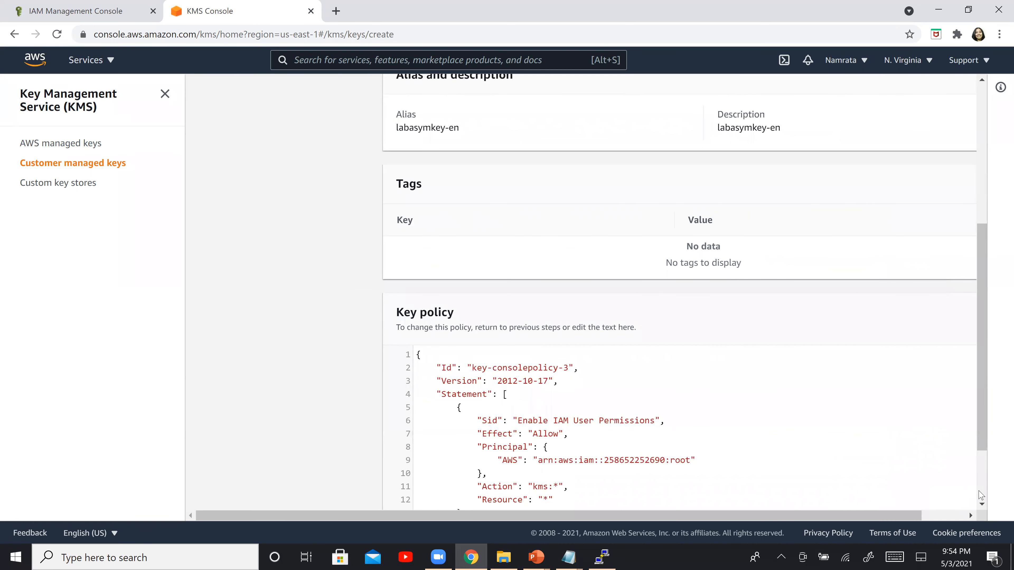
Finish creating the labasymkey-en key with the generated key policy
scroll(979, 494, "down", 2)
left_click(948, 516)
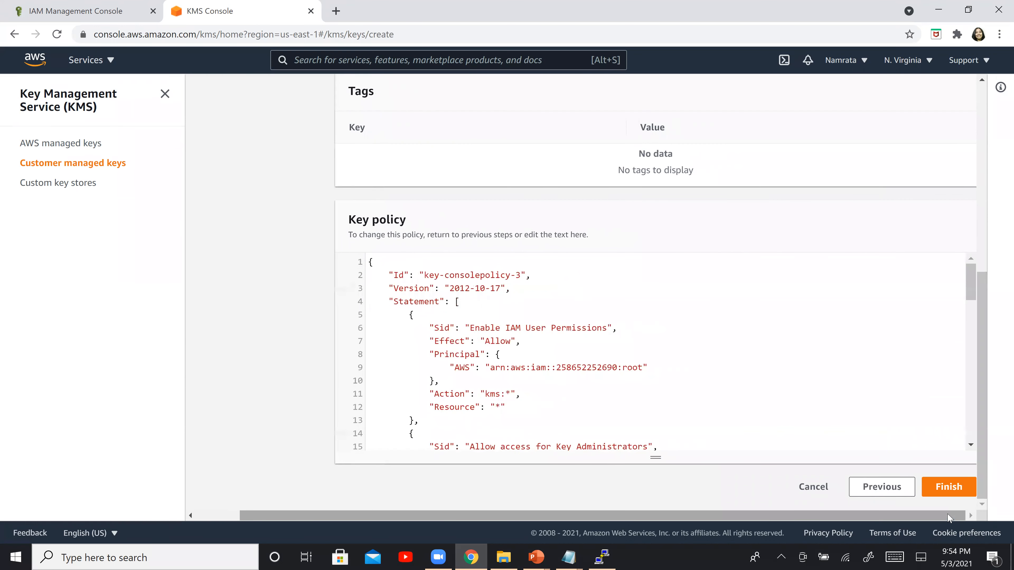
left_click(949, 494)
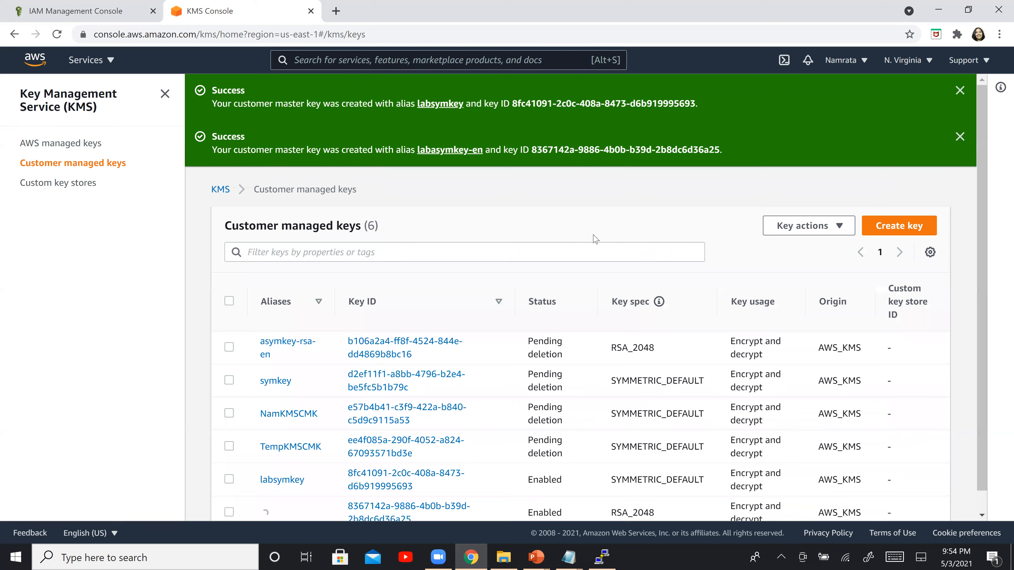
Filter the customer managed keys by "lab" to view both new keys
left_click(535, 249)
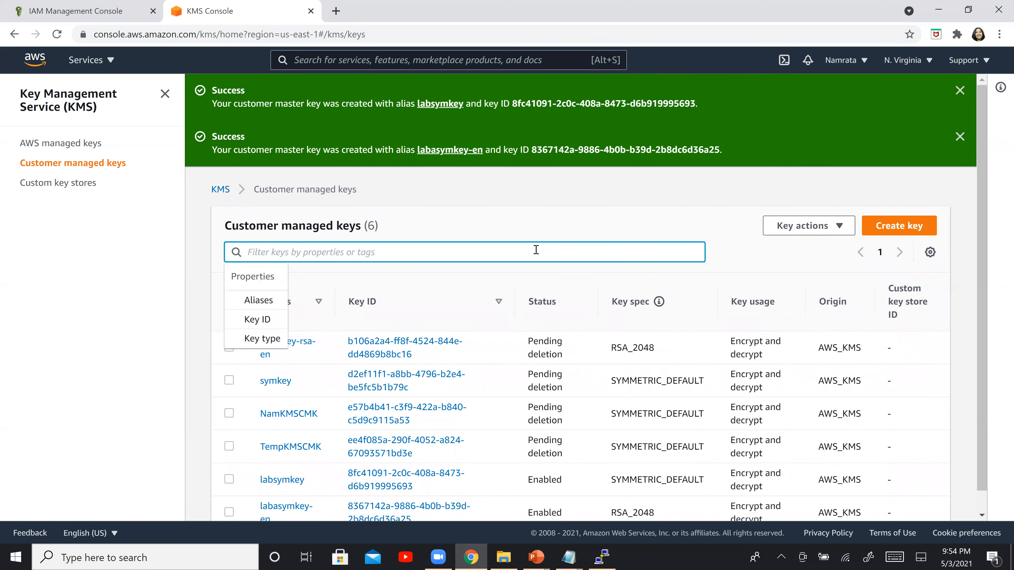
type("lab")
key("Return")
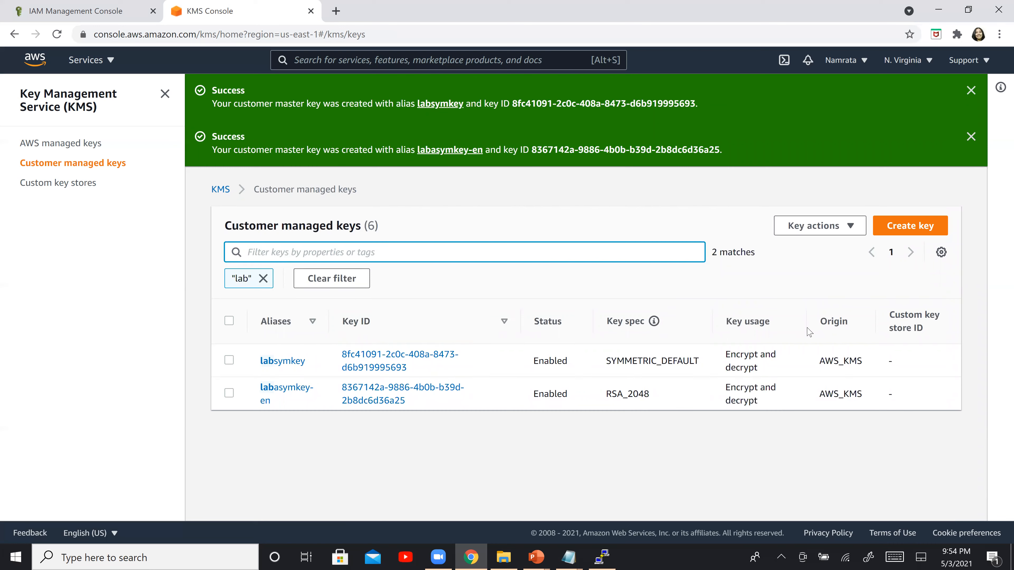
Configure another asymmetric key for sign and verify usage with the ECC_SECG_P256K1 key spec
left_click(920, 227)
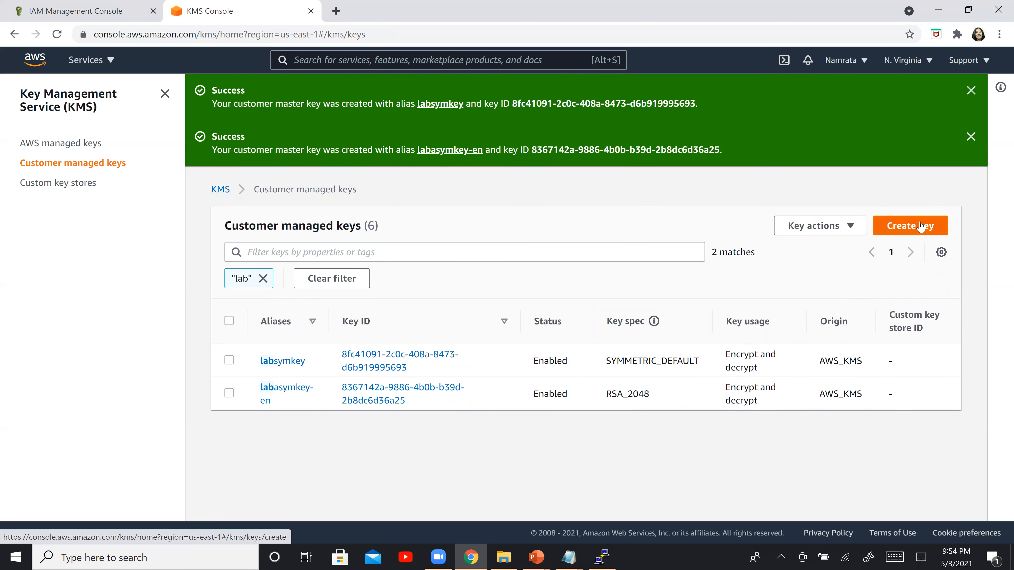
left_click(757, 229)
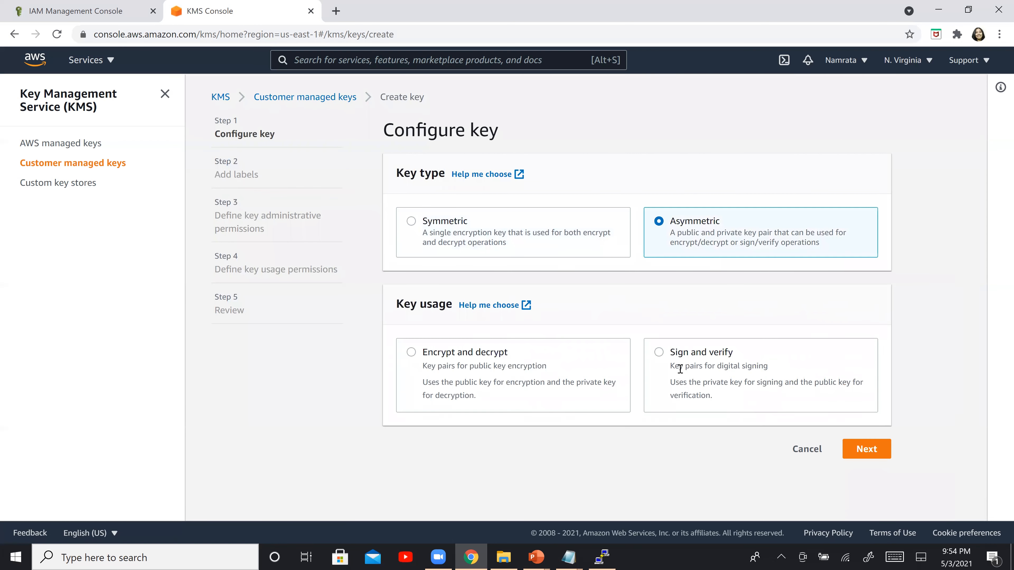
left_click(661, 361)
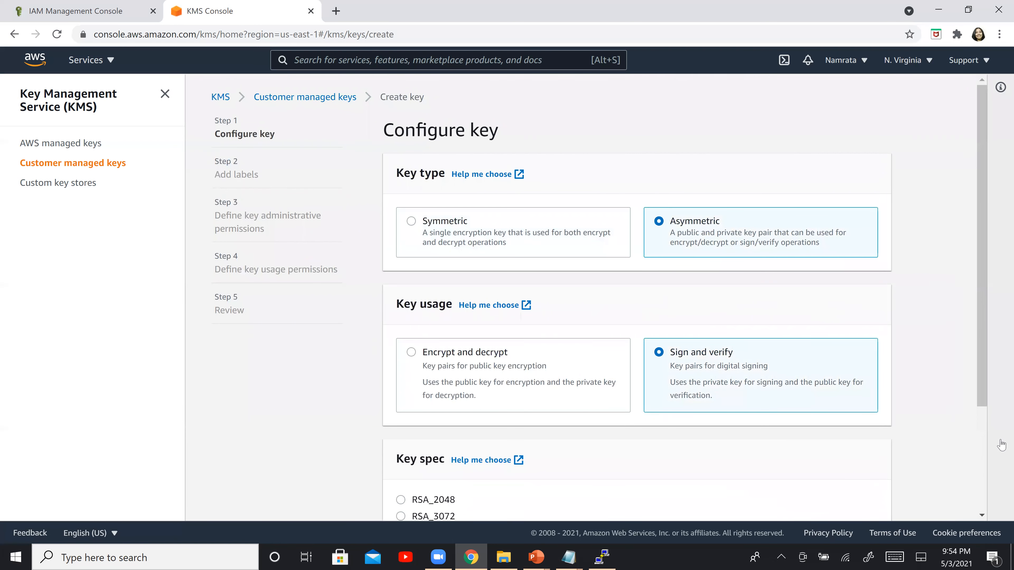
scroll(460, 394, "down", 3)
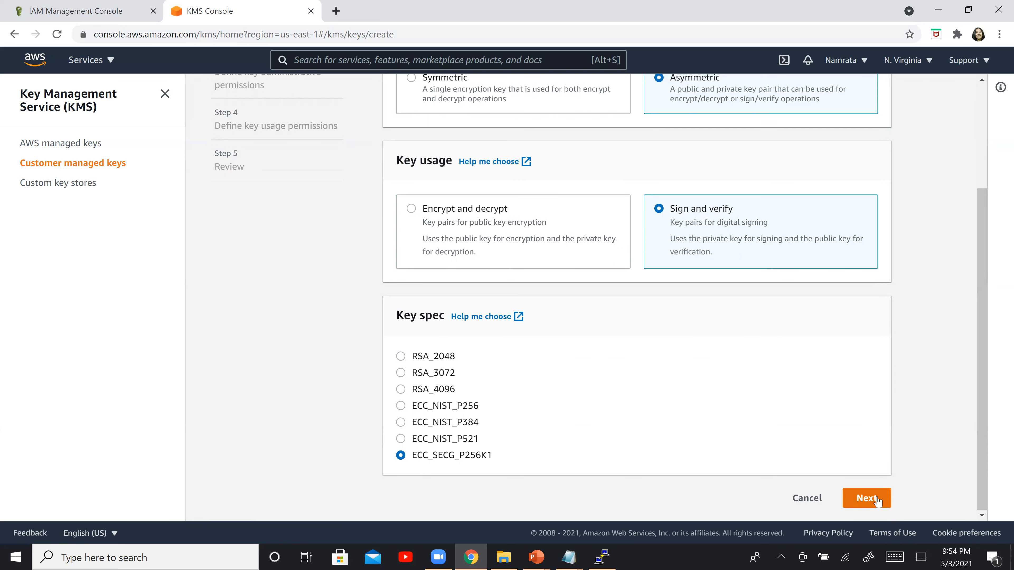
left_click(867, 498)
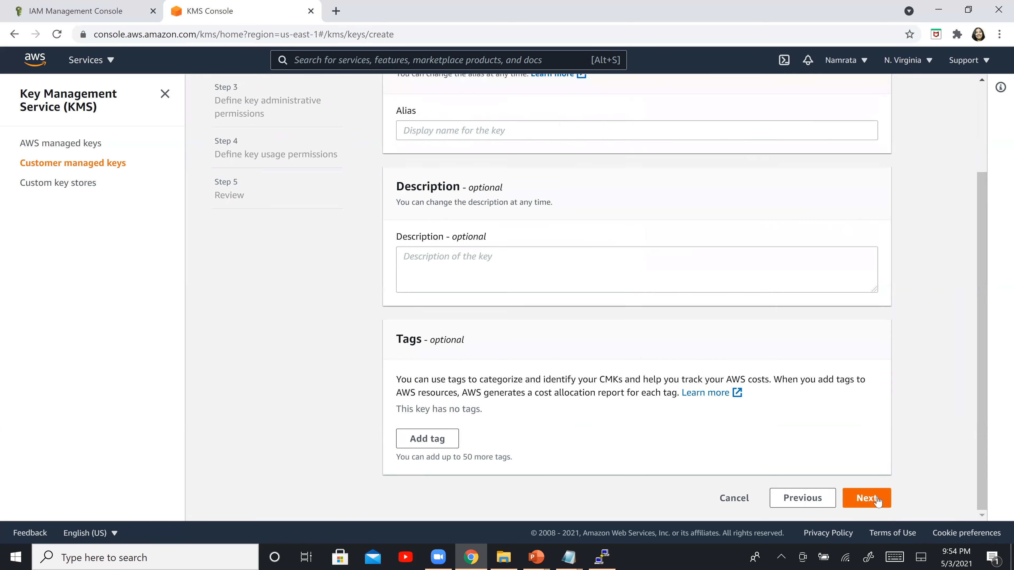
Set both the alias and the description of the new key to labasymkey-sign and continue to the administrative permissions
left_click(464, 128)
type("labasymkey-")
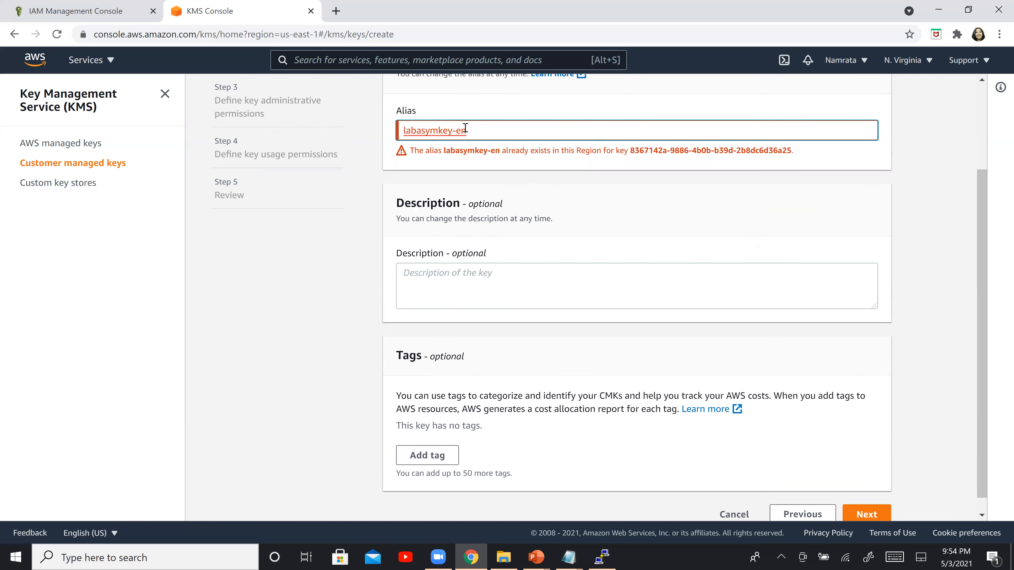
type("sign")
key("ctrl+a")
key("ctrl+c")
left_click(446, 276)
key("ctrl+v")
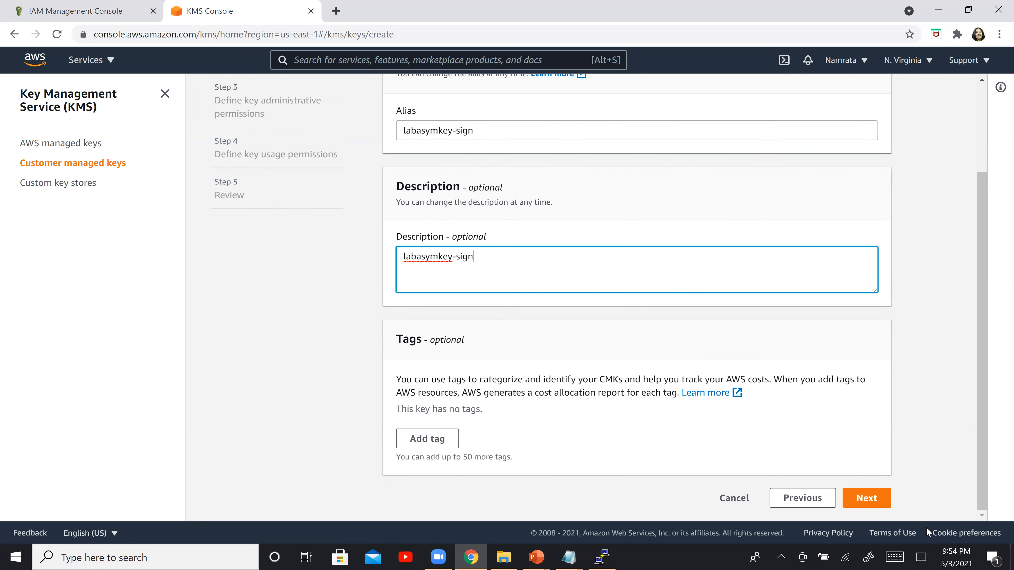
left_click(866, 498)
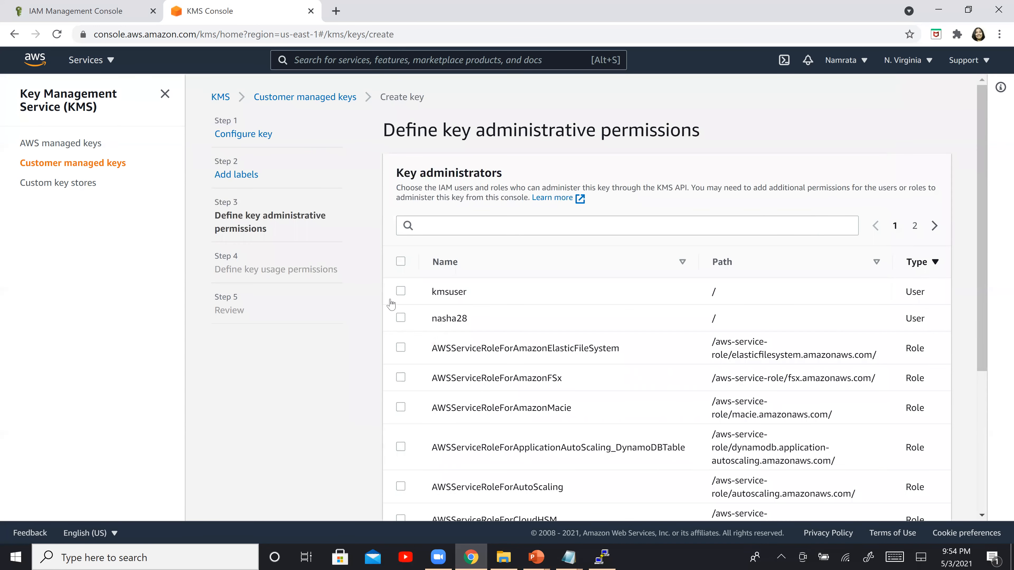
Make kmsuser the key administrator and allow the AWSServiceRoleForAmazonFSx role to use the key
left_click(401, 291)
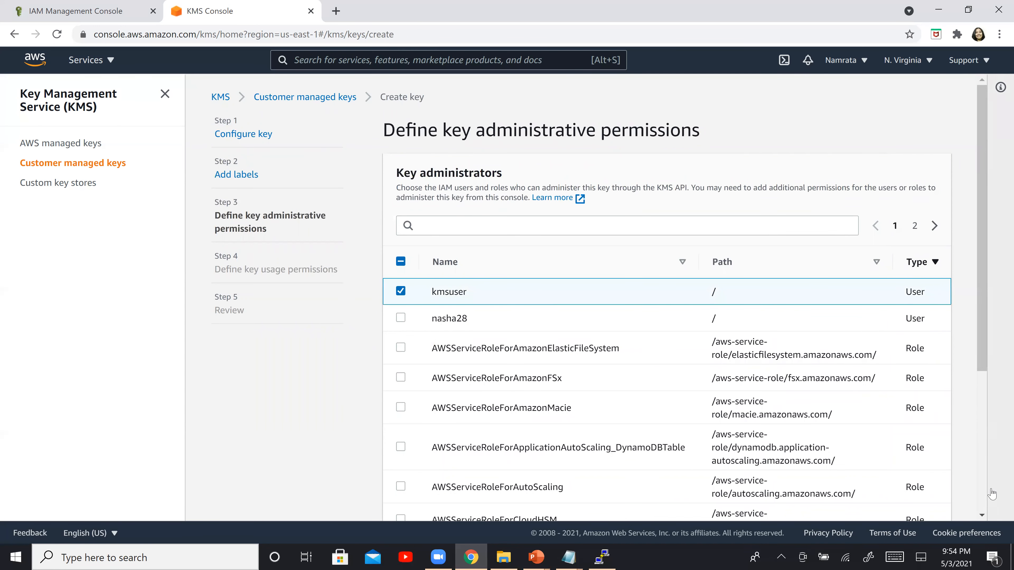
scroll(983, 502, "down", 5)
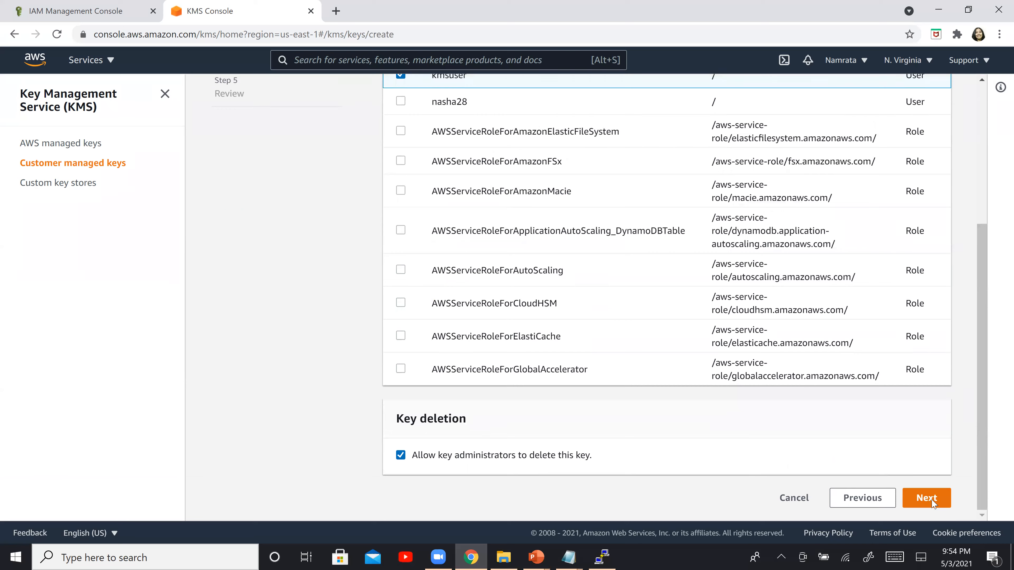
left_click(930, 500)
left_click(400, 368)
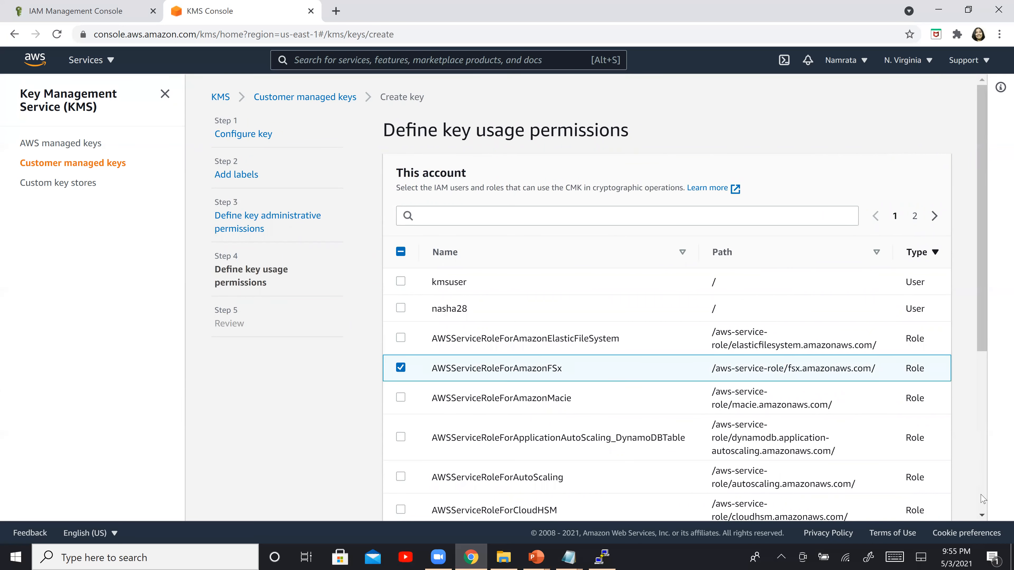
scroll(982, 499, "down", 5)
left_click(926, 499)
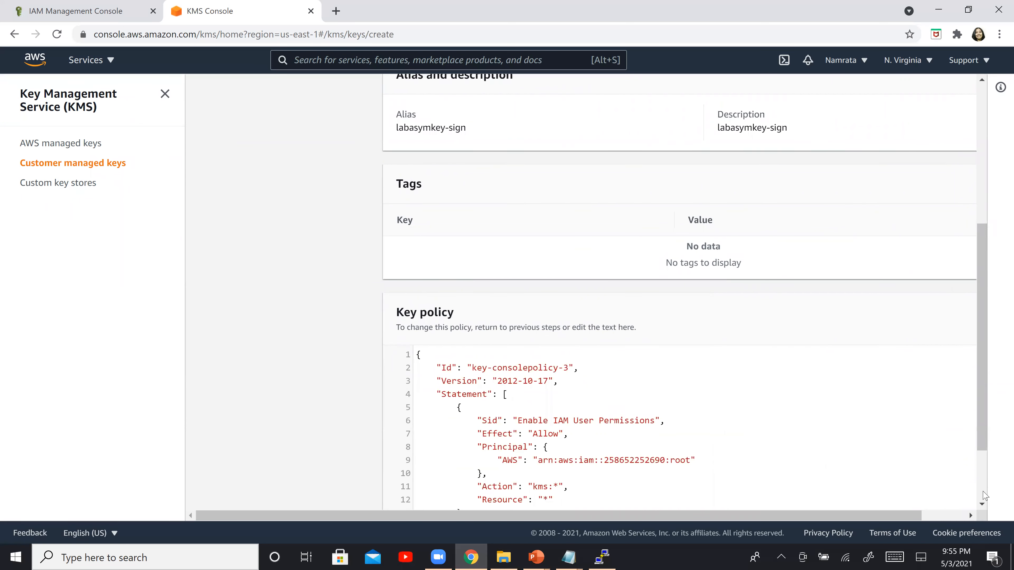
Finish creating the labasymkey-sign key with the generated key policy
scroll(982, 497, "down", 3)
scroll(951, 499, "right", 1)
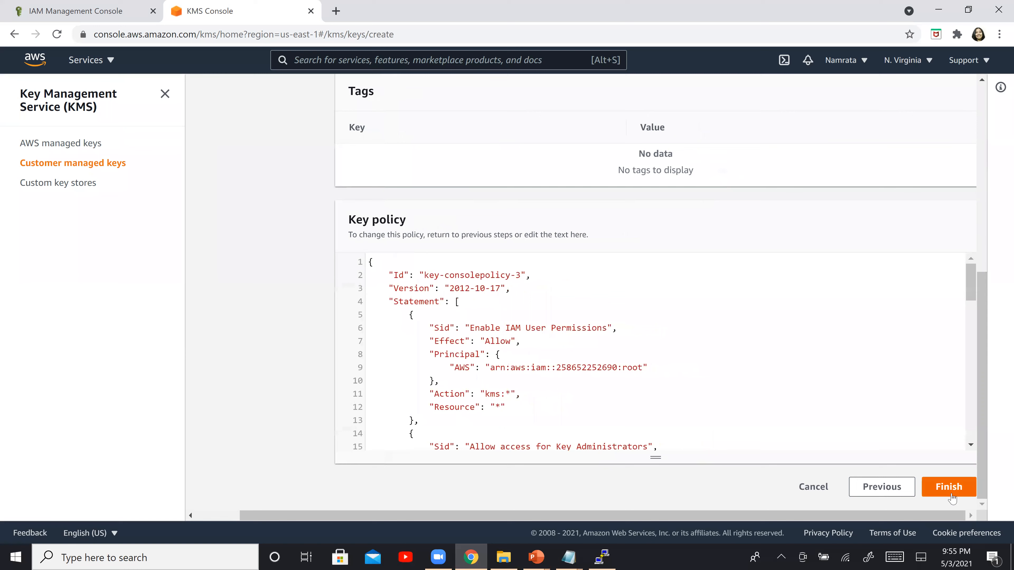
left_click(952, 497)
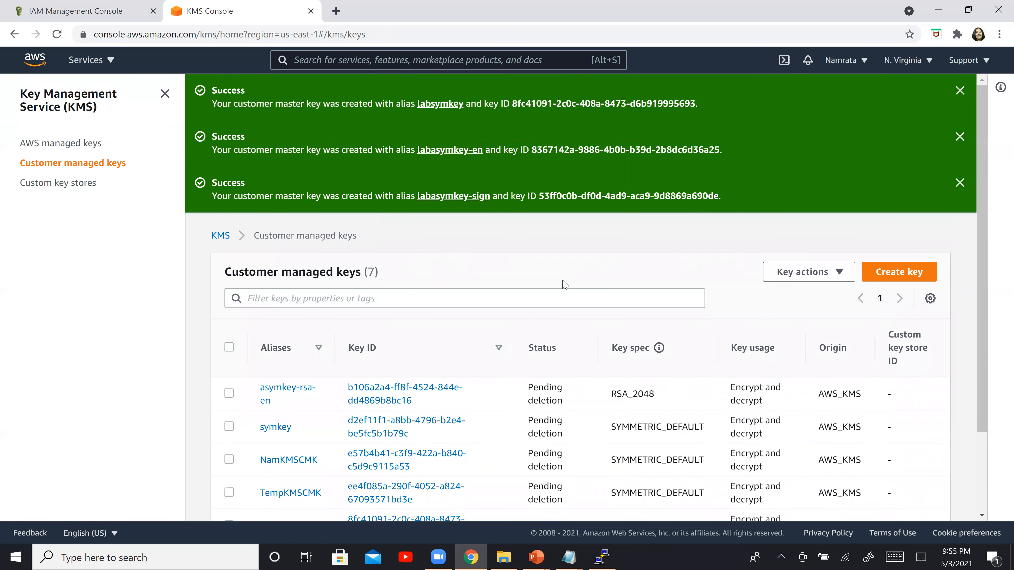
Filter the customer managed keys by "lab" and dismiss all the key creation notifications
left_click(547, 304)
type("lab")
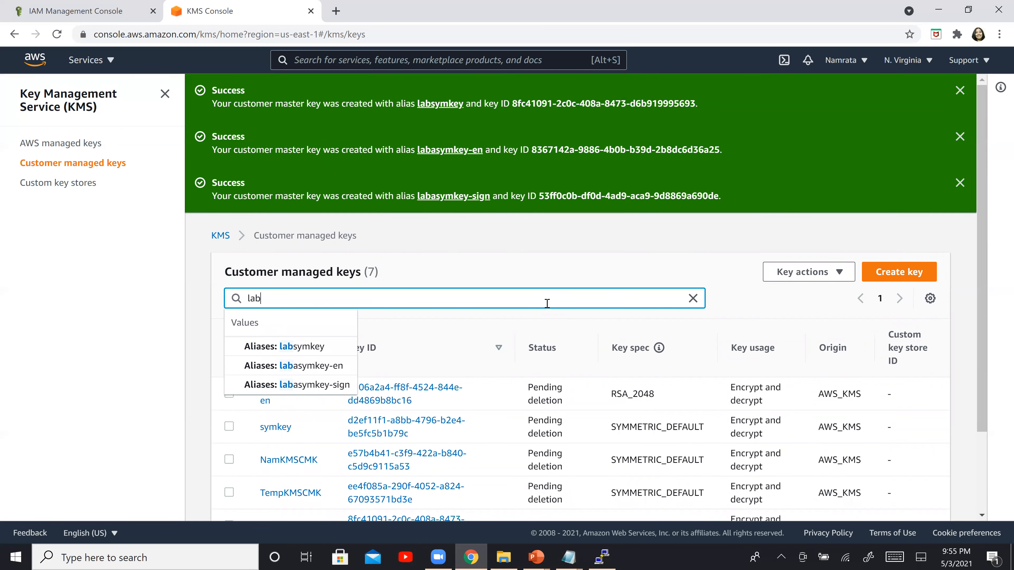
key("Return")
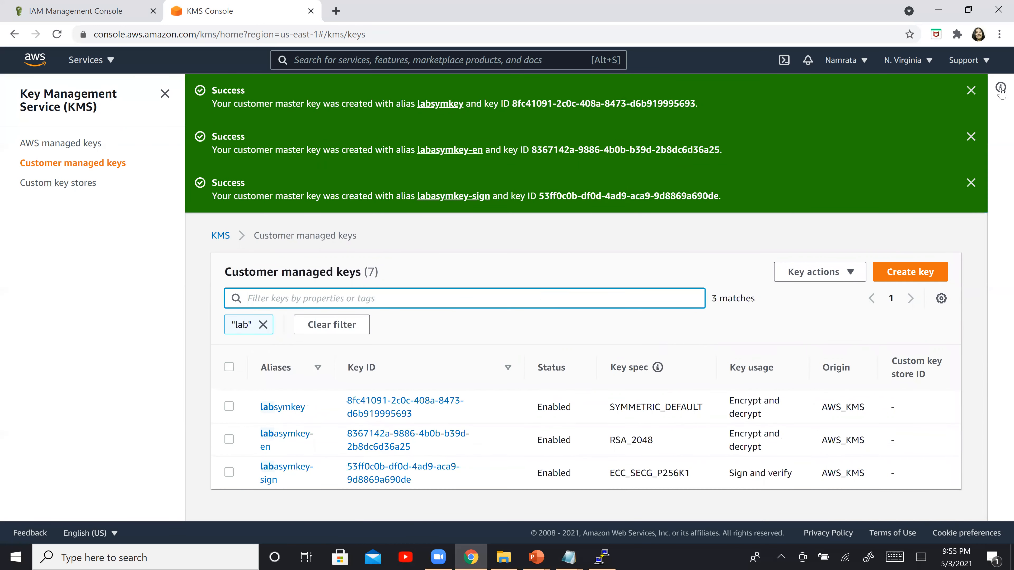
left_click(971, 93)
left_click(971, 90)
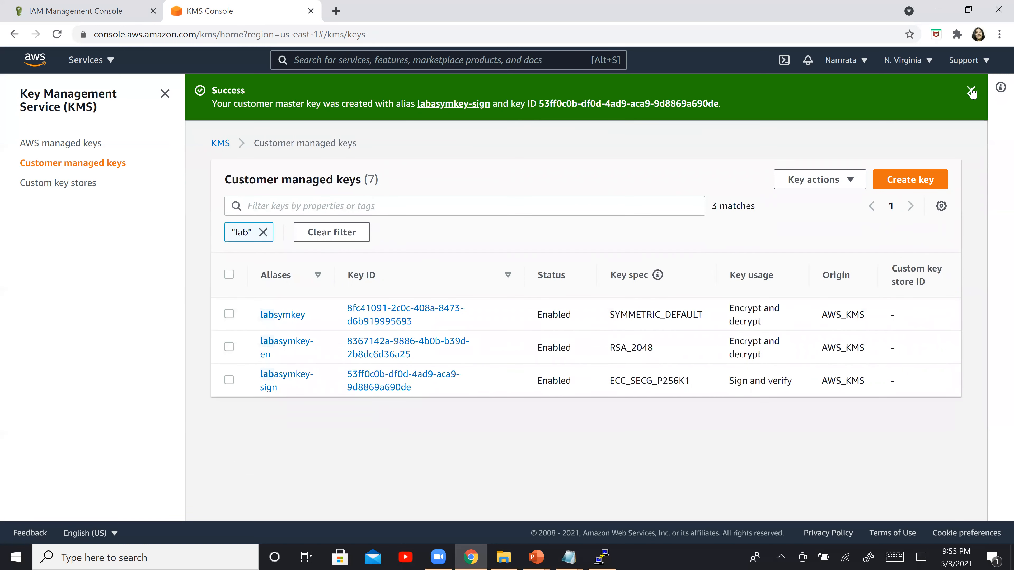
left_click(970, 90)
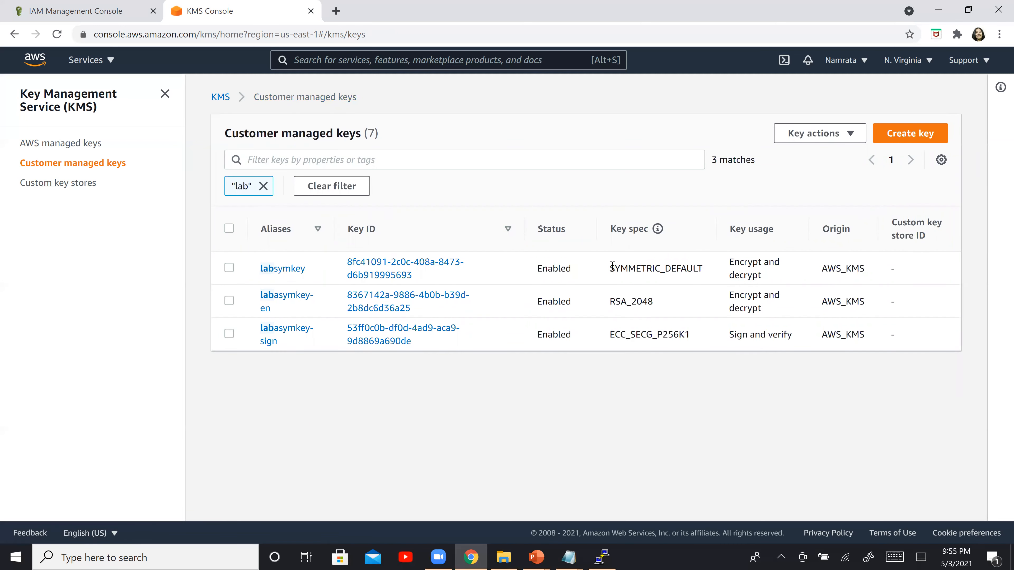
Review the cryptographic configuration of the labsymkey key, then return to the customer managed keys list
left_click(361, 267)
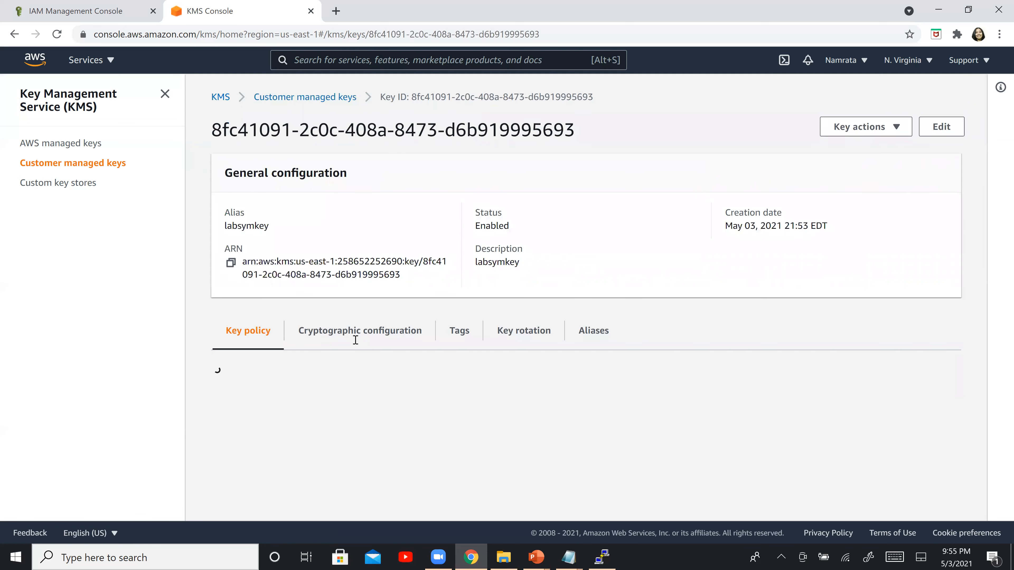
left_click(318, 338)
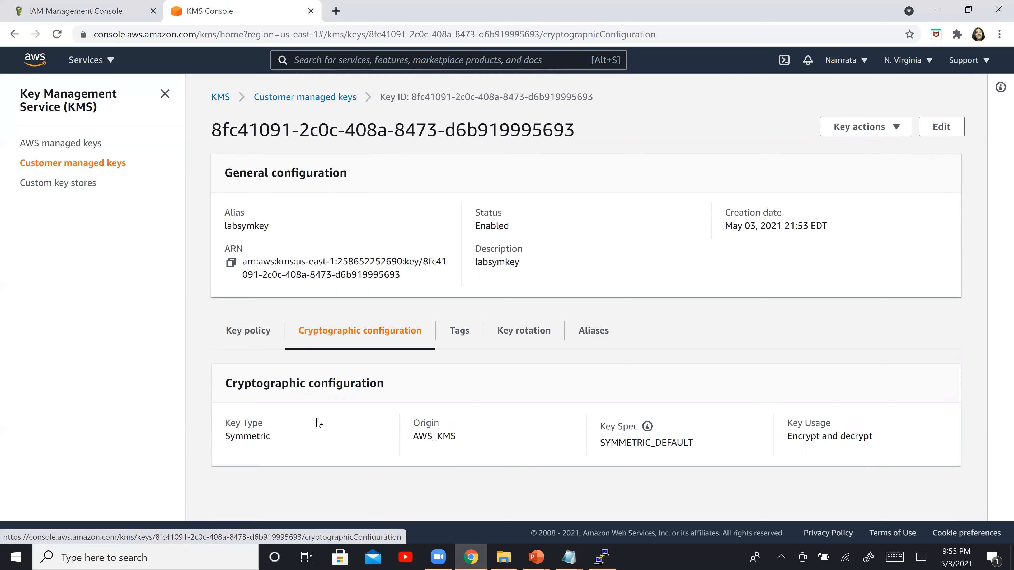
left_click_drag(229, 376, 997, 473)
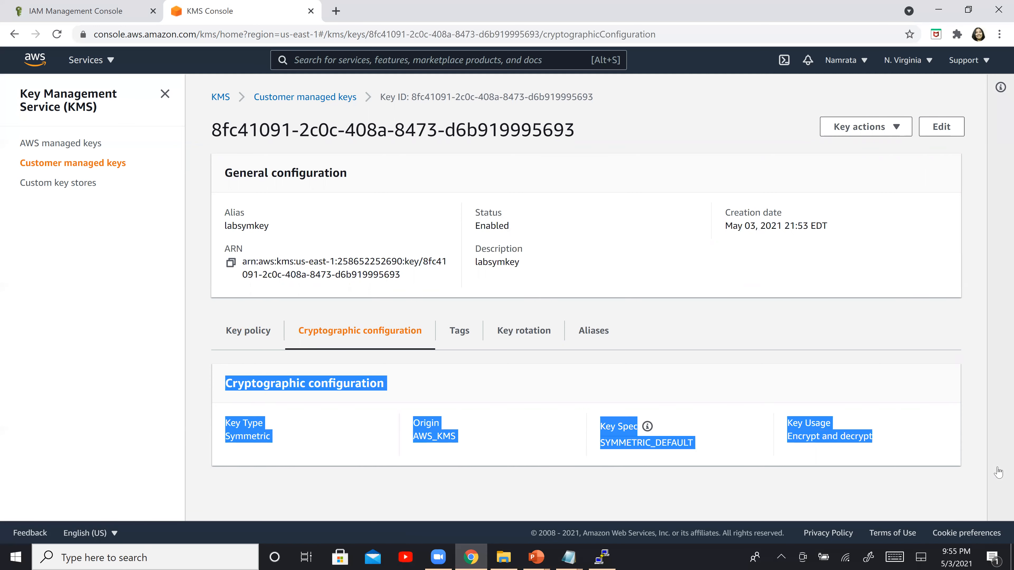
left_click(325, 104)
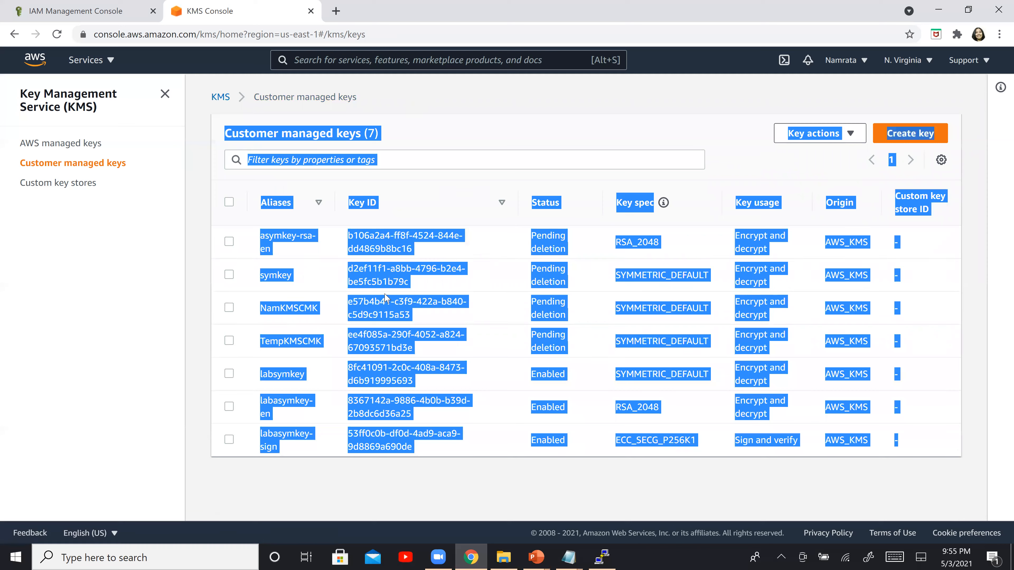
left_click(194, 288)
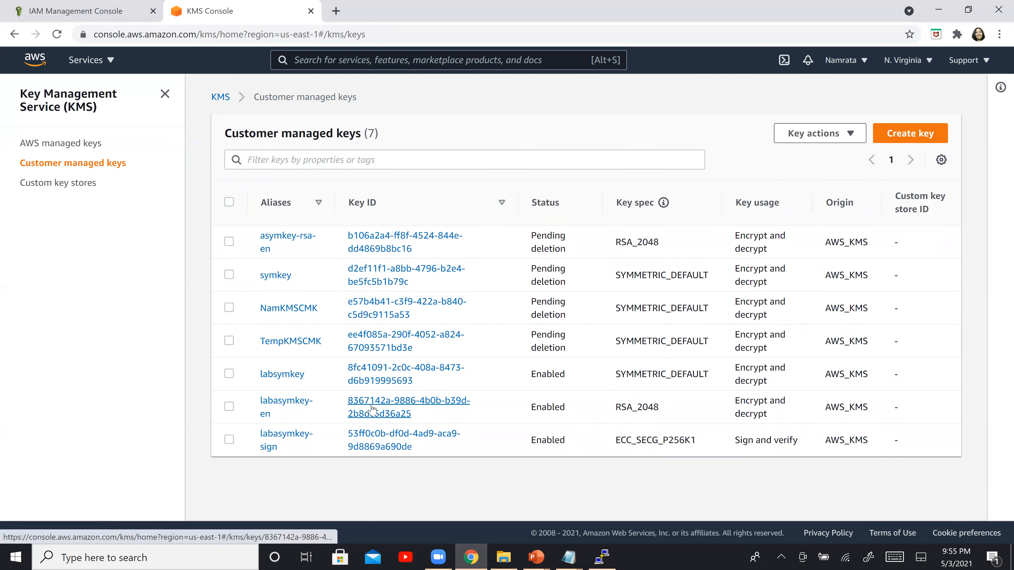
Examine the labasymkey-en key's cryptographic configuration, including its encryption algorithms, and go back to the list of customer managed keys
left_click(229, 407)
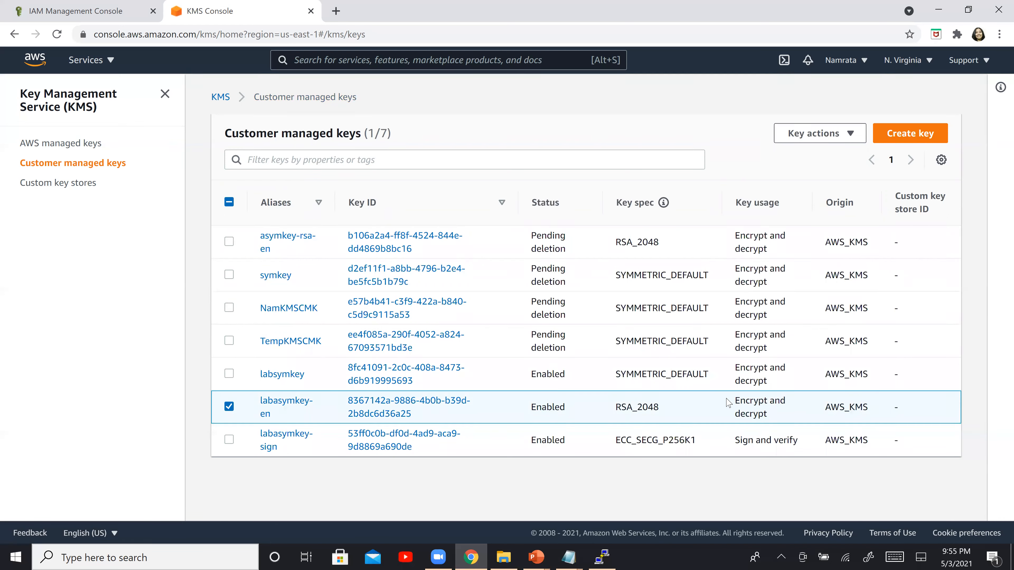
left_click(381, 417)
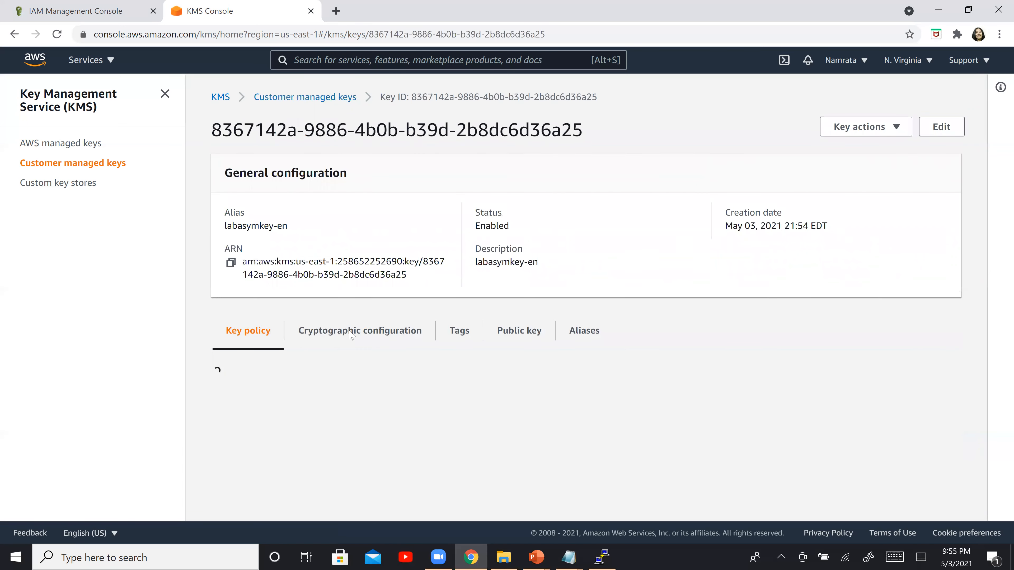
left_click(373, 339)
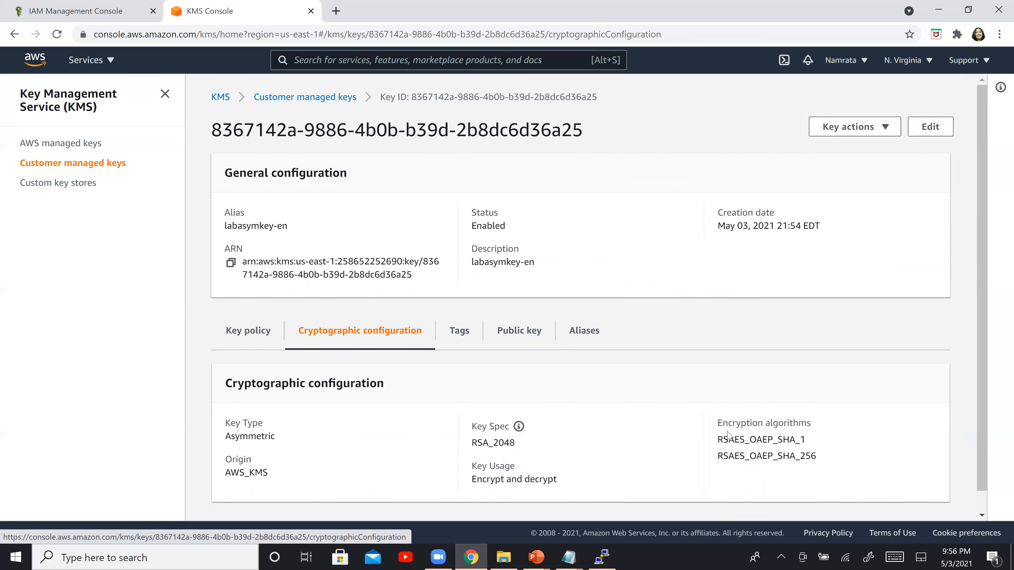
left_click_drag(719, 424, 852, 470)
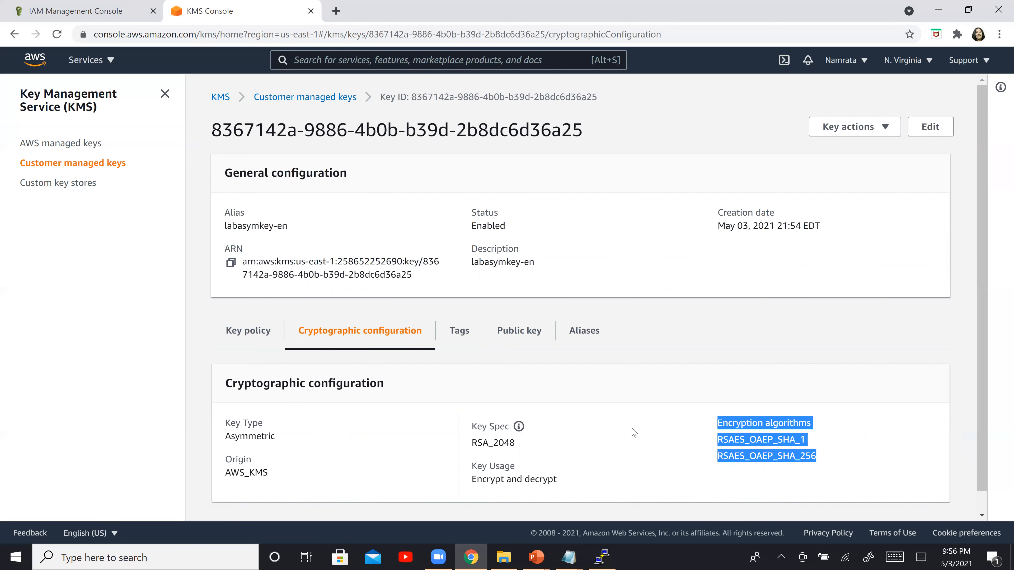
left_click_drag(221, 383, 979, 481)
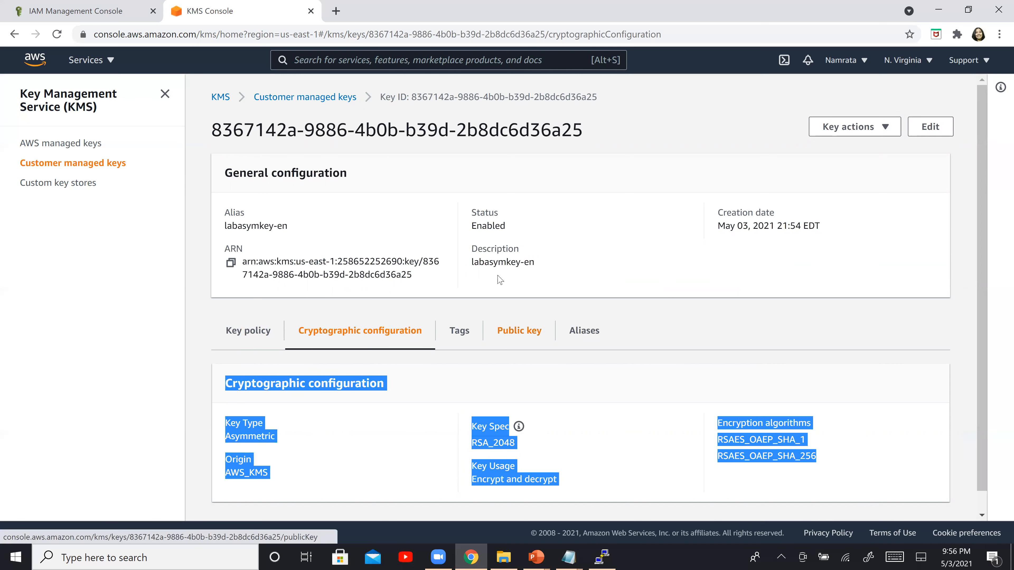
left_click(324, 97)
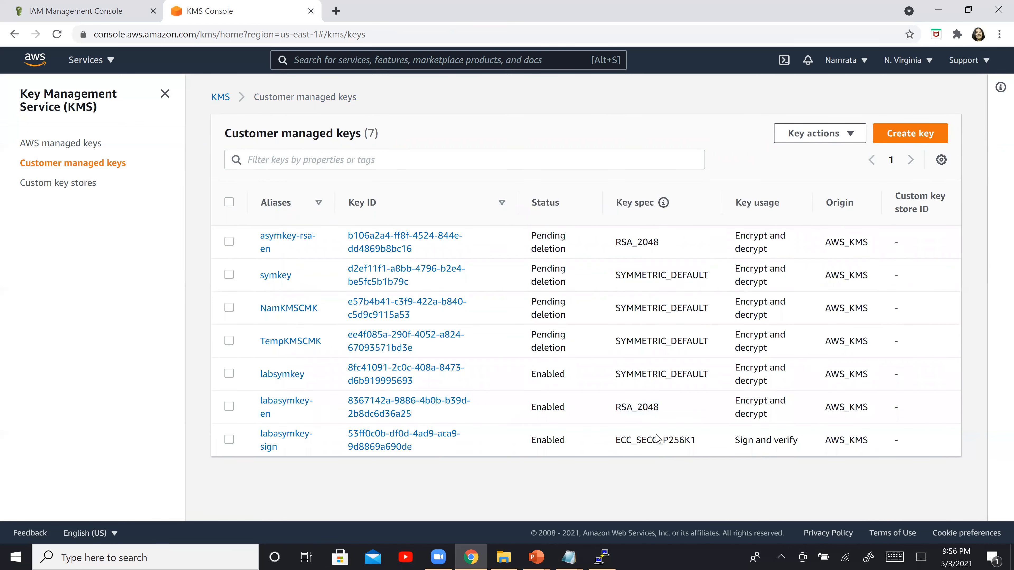
Open the labasymkey-sign key and inspect its cryptographic configuration, including the signing algorithms
left_click(229, 440)
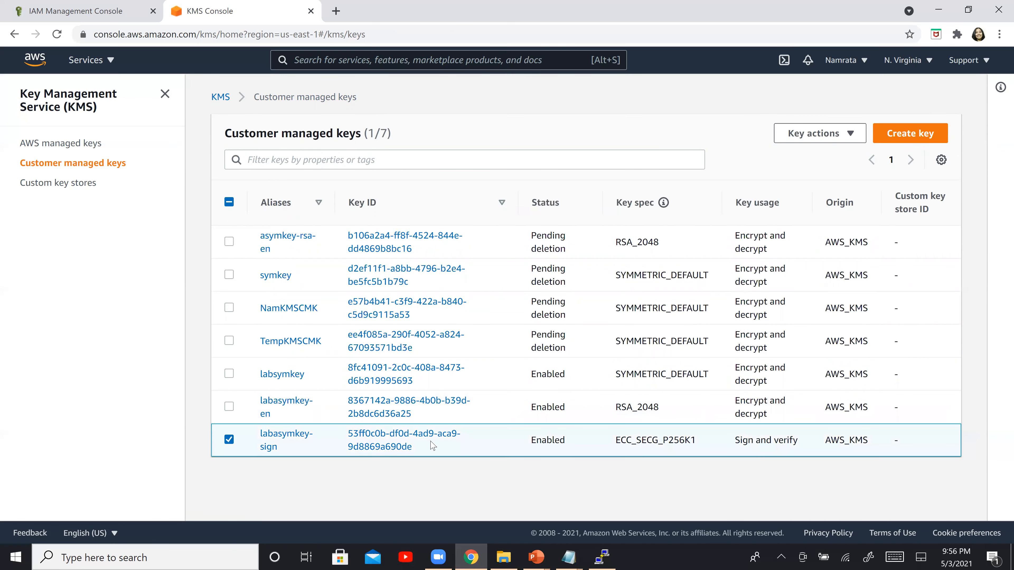
left_click(398, 440)
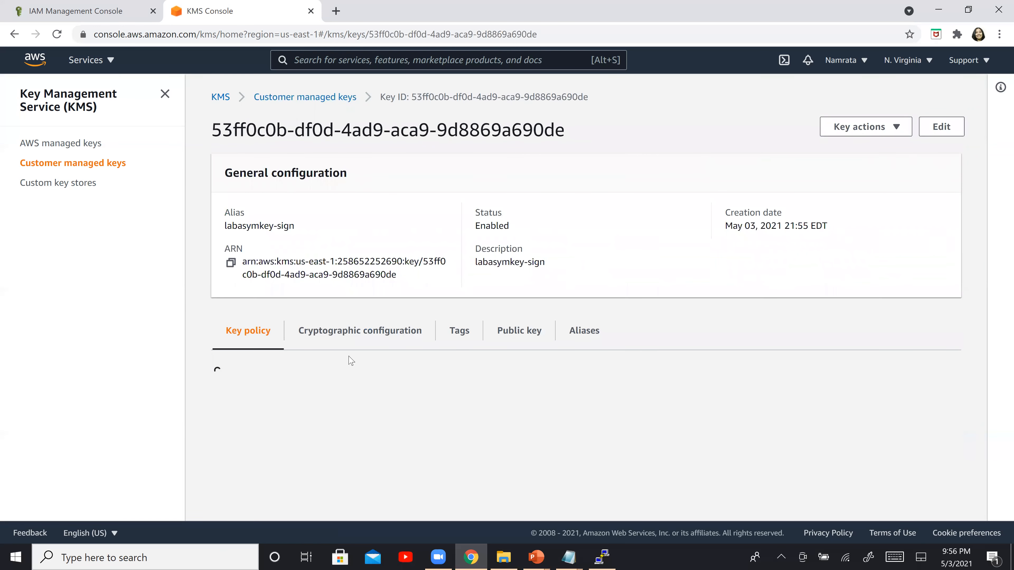
left_click(350, 336)
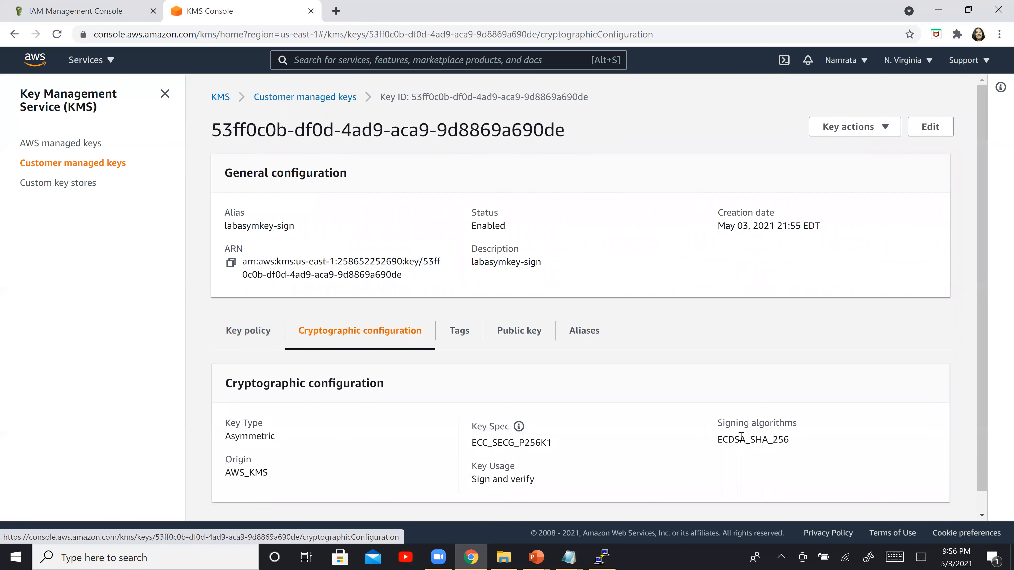
left_click_drag(222, 384, 842, 497)
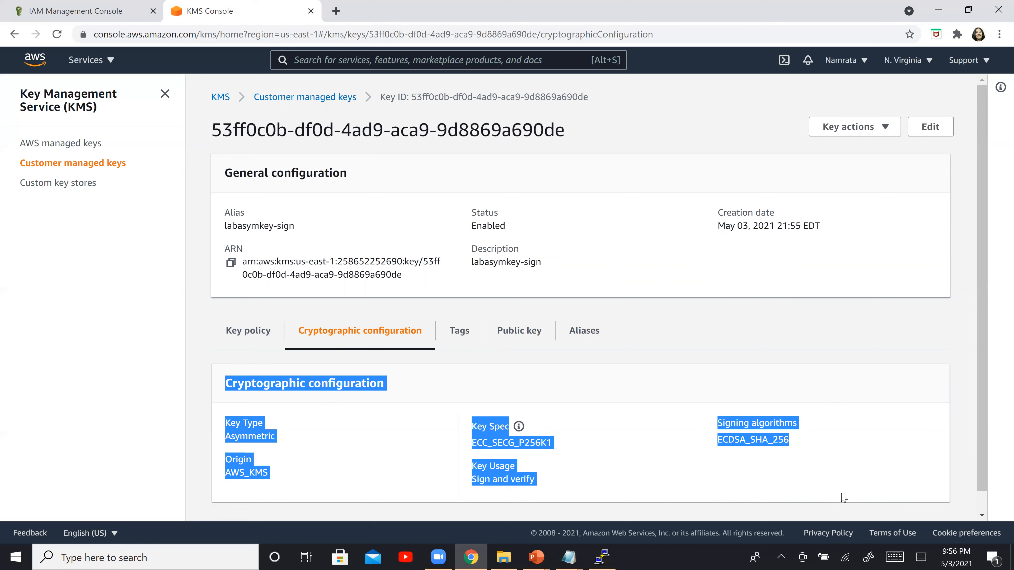